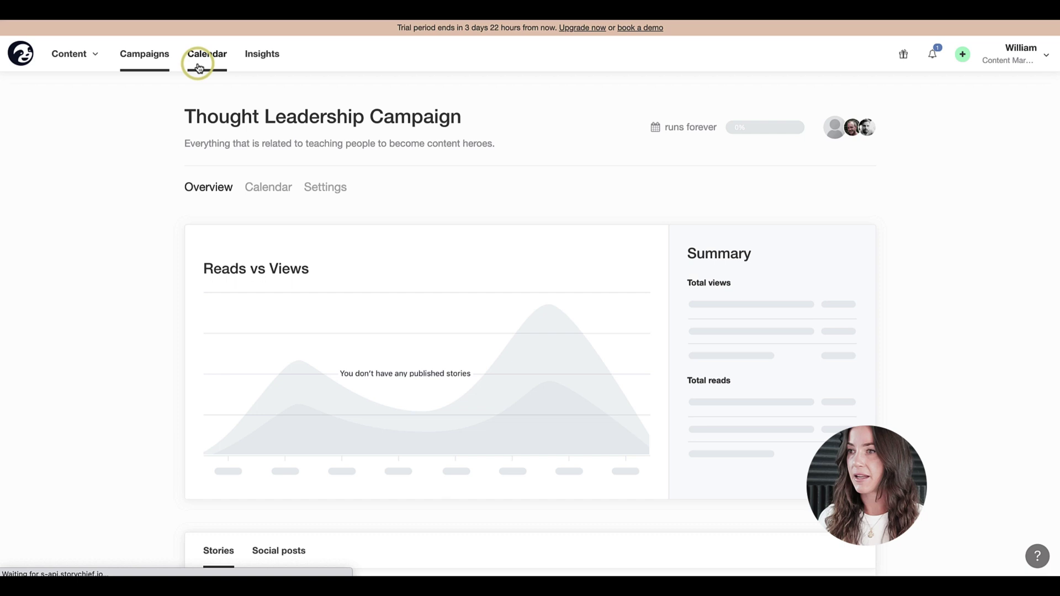
Step: Open the August 2021 content calendar and preview the story entries on Aug 23 and Aug 16
{"action": "left_click", "coordinate": [198, 67]}
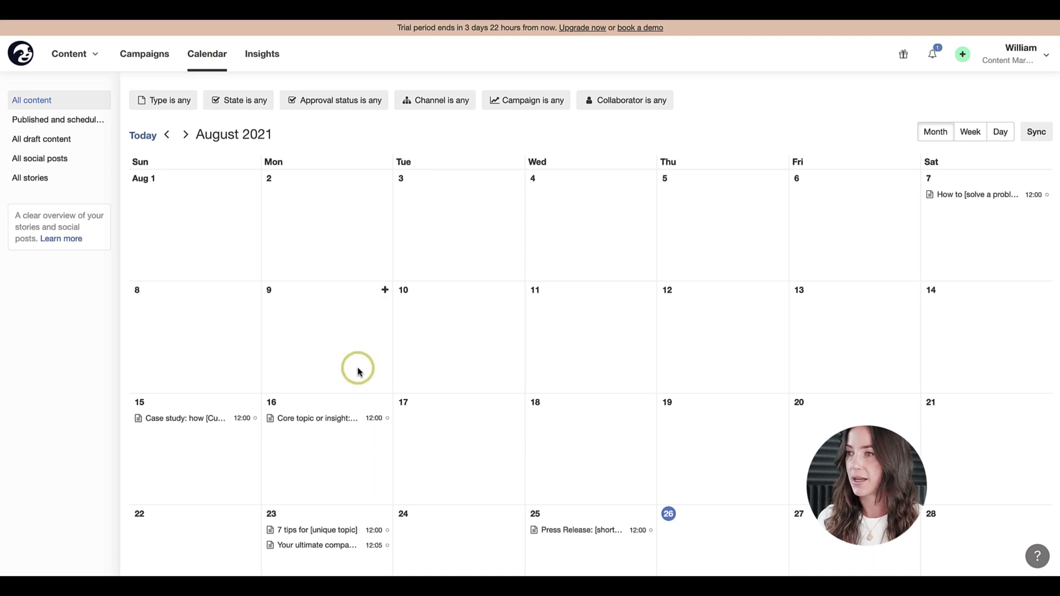
{"action": "scroll", "coordinate": [358, 371], "scroll_direction": "down", "scroll_amount": 1}
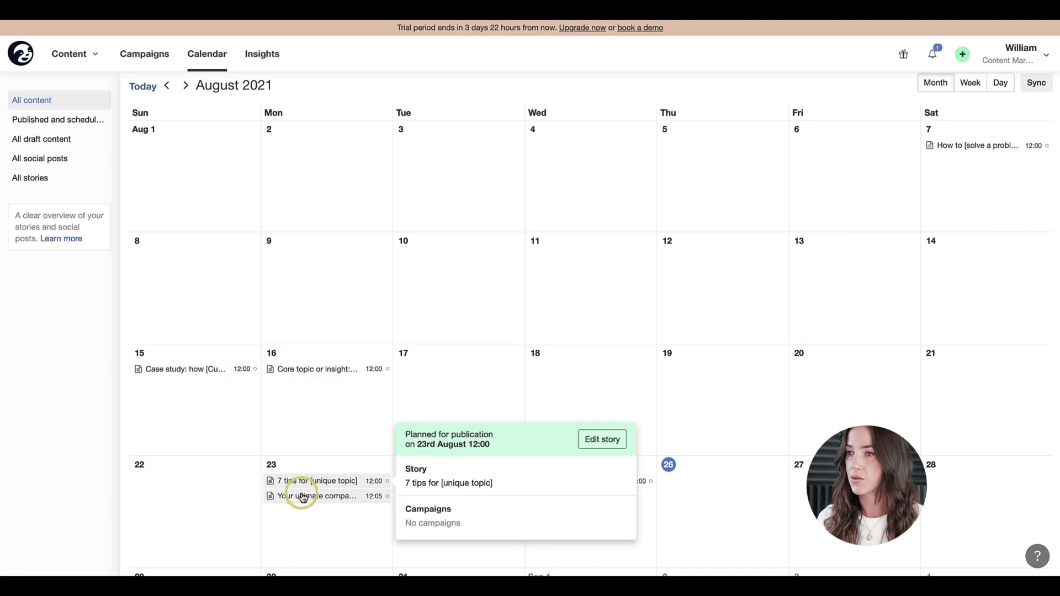
{"action": "mouse_move", "coordinate": [331, 374]}
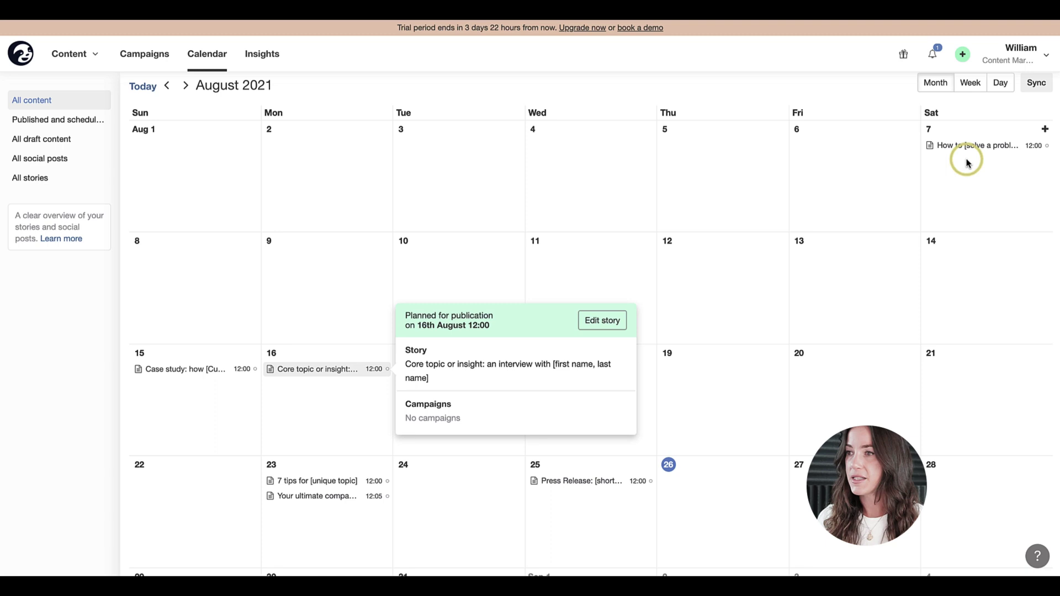
{"action": "scroll", "coordinate": [958, 147], "scroll_direction": "up", "scroll_amount": 1}
{"action": "left_click", "coordinate": [459, 229]}
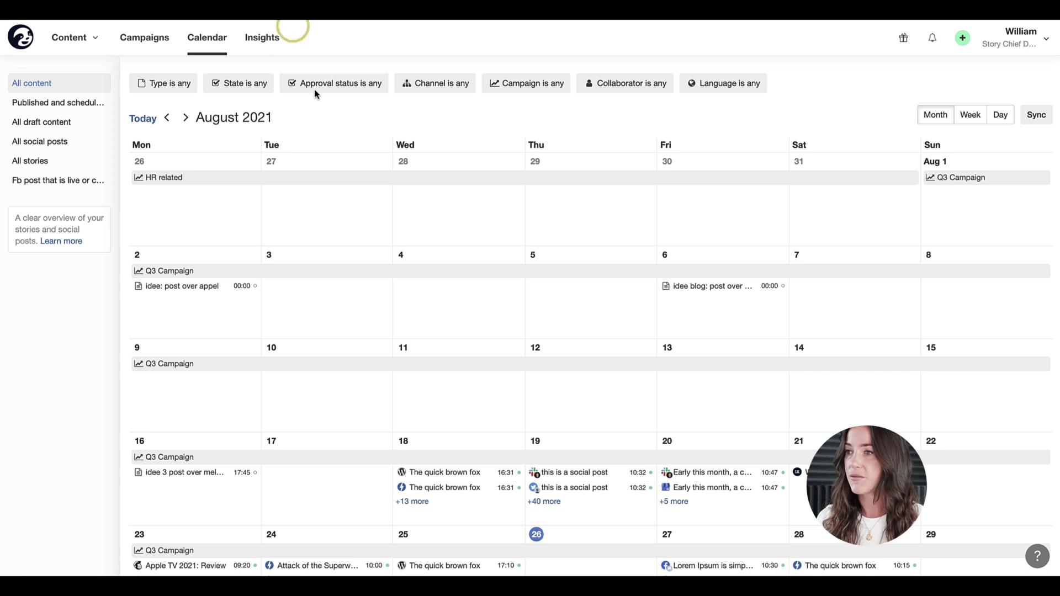
Step: List the 13 extra posts on Aug 18 in the demo workspace calendar, then close the list
{"action": "scroll", "coordinate": [367, 237], "scroll_direction": "down", "scroll_amount": 3}
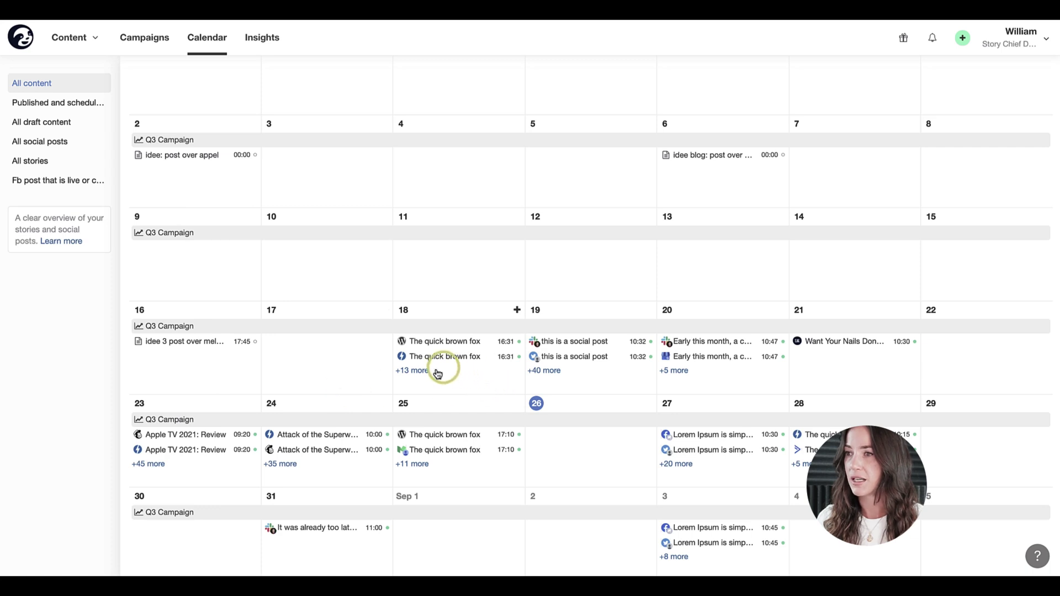
{"action": "left_click", "coordinate": [419, 374]}
{"action": "left_click", "coordinate": [414, 371]}
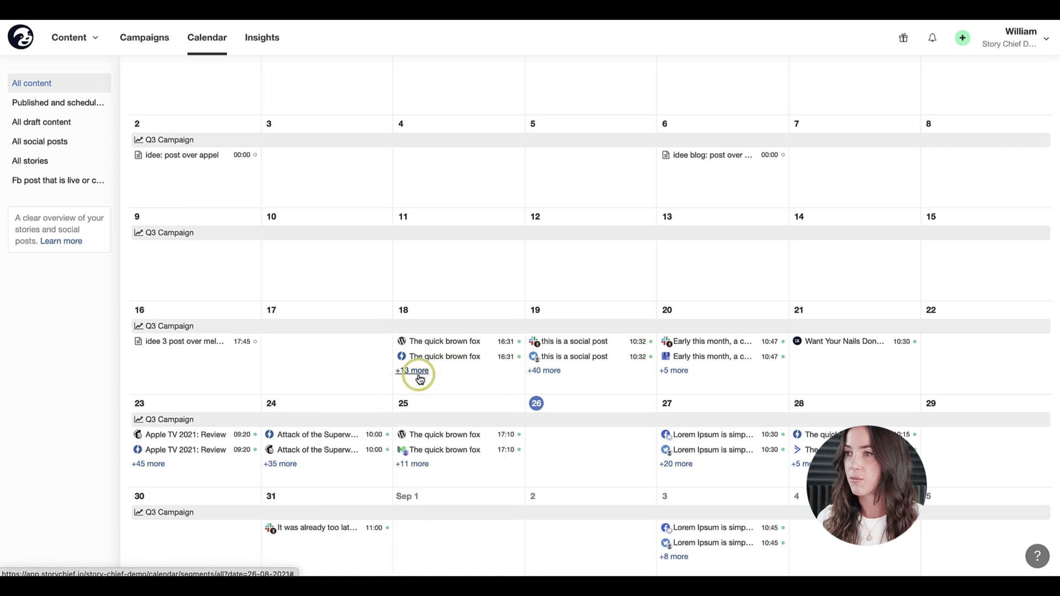
{"action": "scroll", "coordinate": [412, 244], "scroll_direction": "up", "scroll_amount": 3}
{"action": "left_click", "coordinate": [536, 85]}
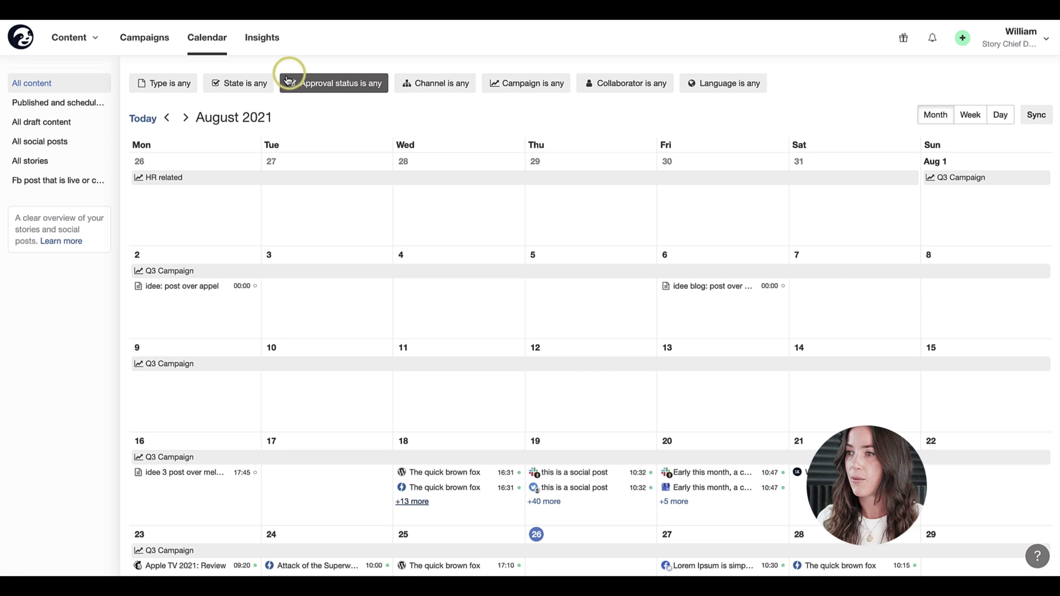
Step: Browse the Type, State and Approval status filter options, ending on the Channel list
{"action": "left_click", "coordinate": [156, 82]}
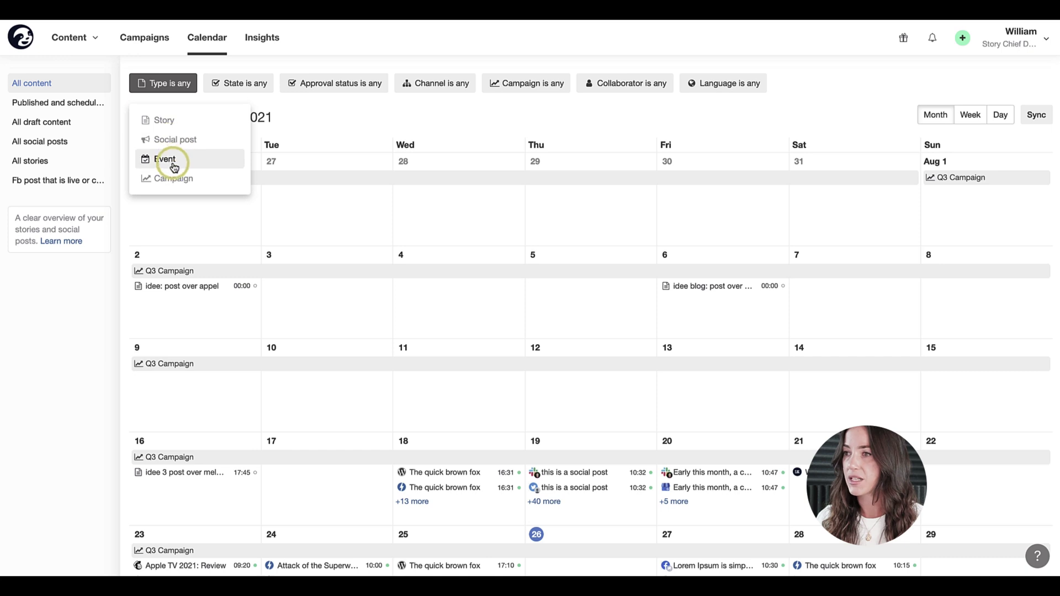
{"action": "left_click", "coordinate": [234, 86]}
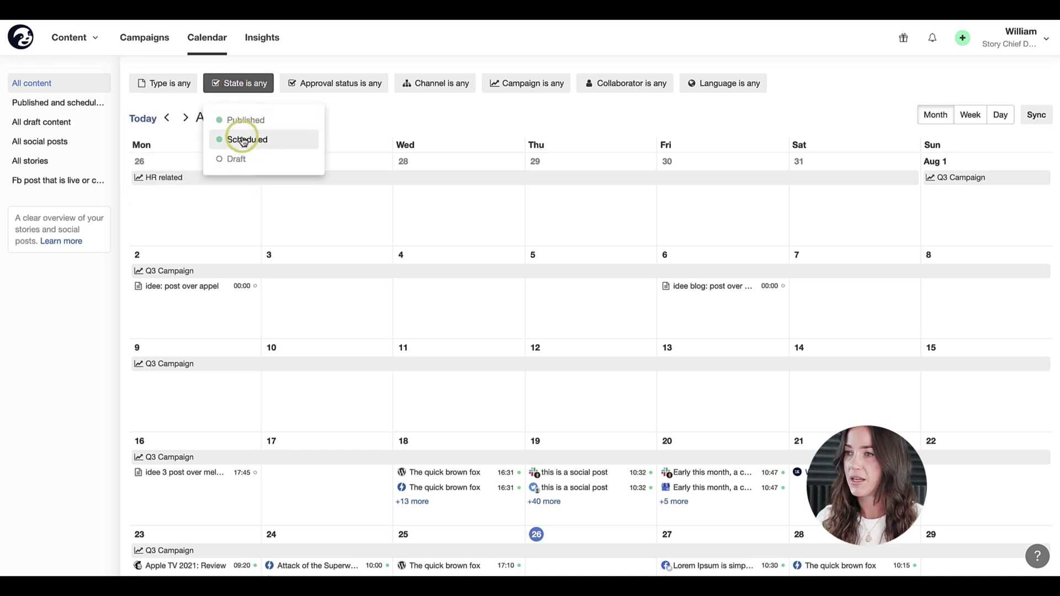
{"action": "left_click", "coordinate": [319, 90]}
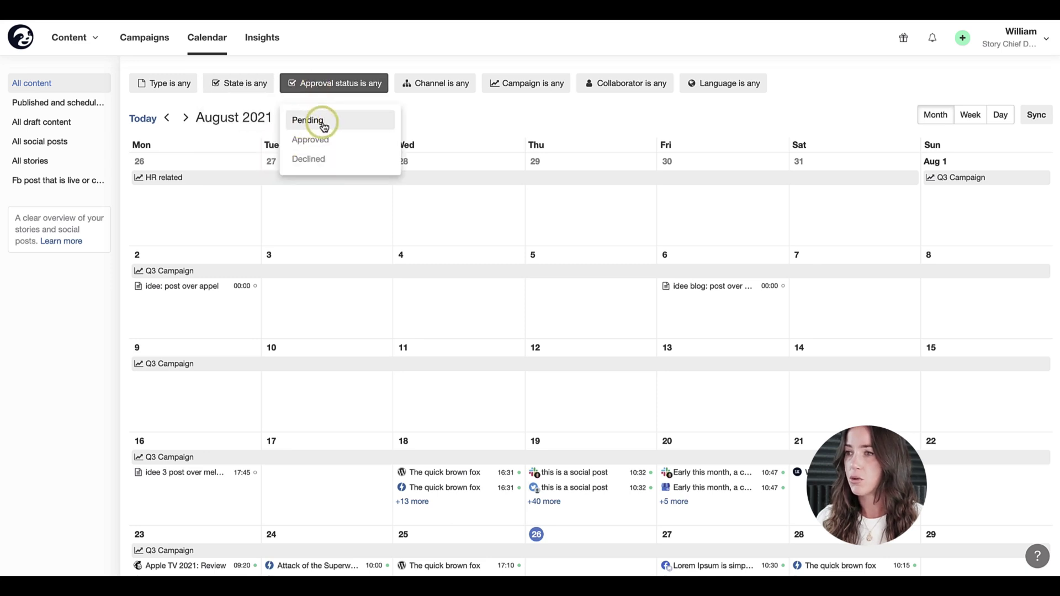
{"action": "left_click", "coordinate": [423, 83]}
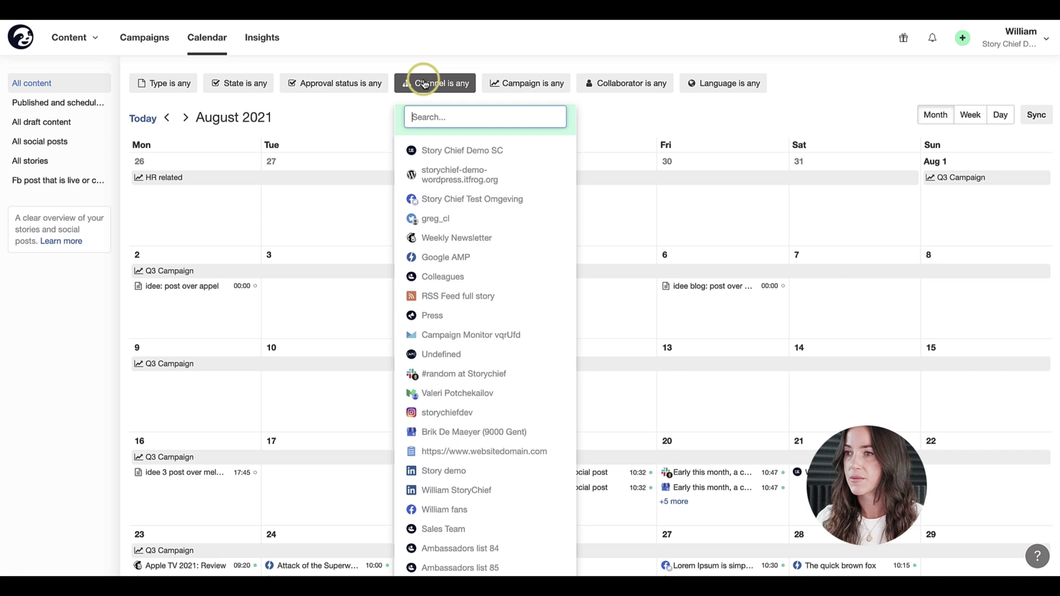
Step: Filter the calendar to the Story Chief Test Omgeving channel and one searched-for collaborator
{"action": "left_click", "coordinate": [431, 199]}
{"action": "left_click", "coordinate": [428, 61]}
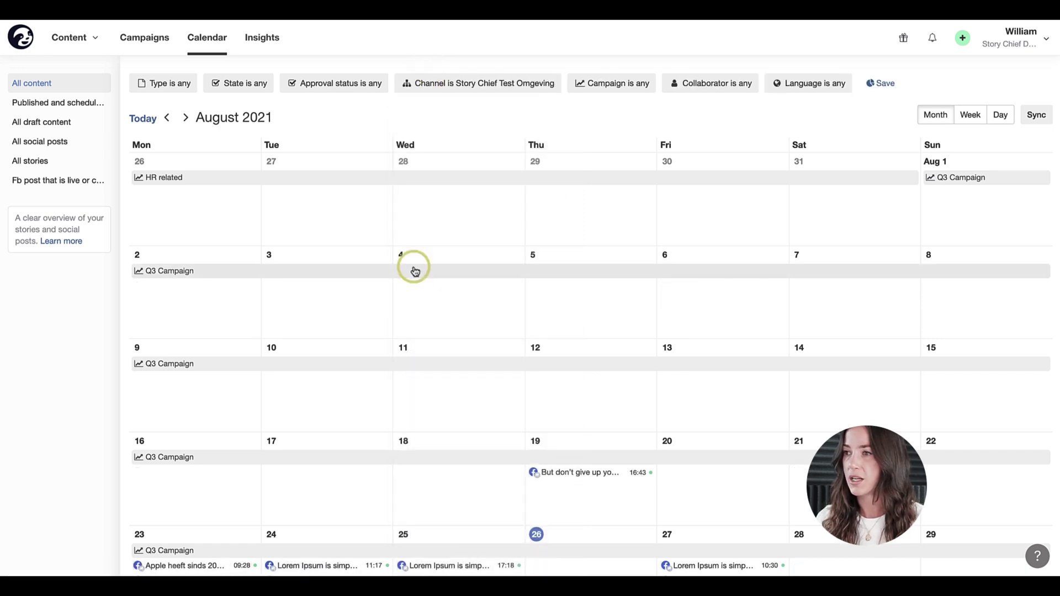
{"action": "scroll", "coordinate": [414, 267], "scroll_direction": "down", "scroll_amount": 3}
{"action": "scroll", "coordinate": [422, 243], "scroll_direction": "up", "scroll_amount": 3}
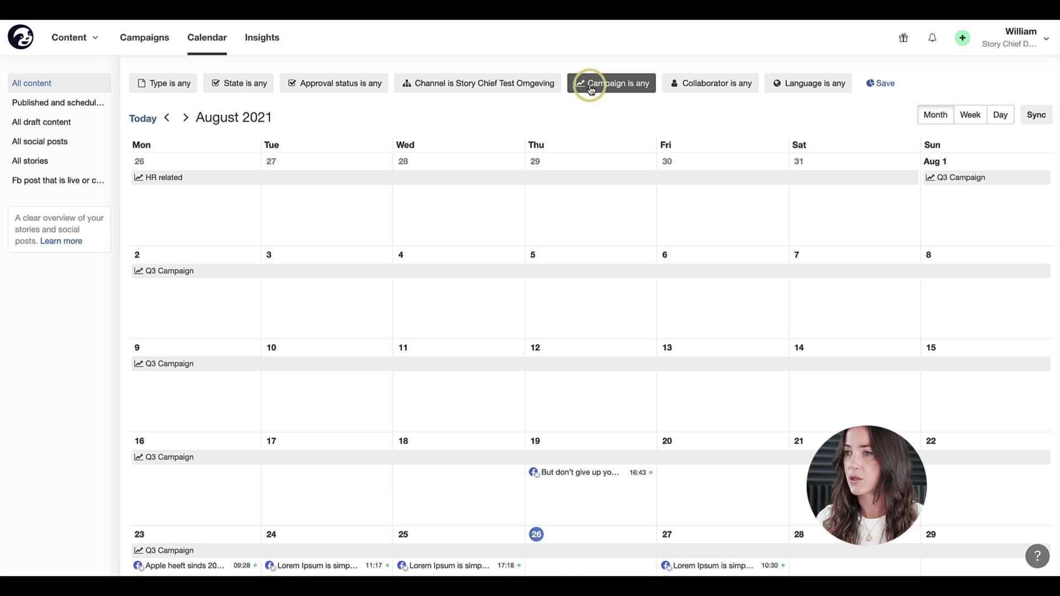
{"action": "left_click", "coordinate": [680, 87]}
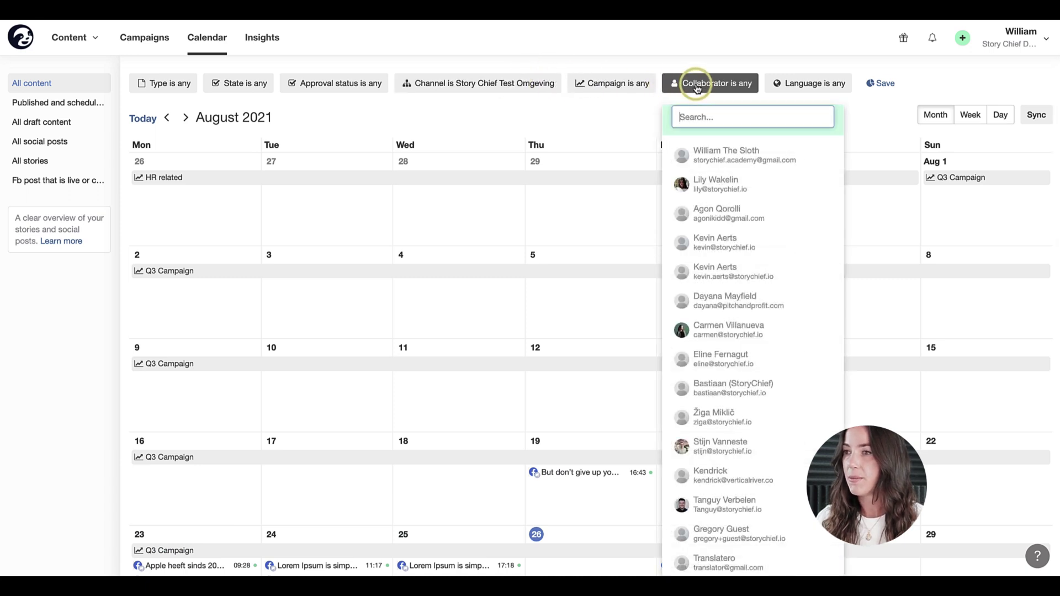
{"action": "type", "text": "br"}
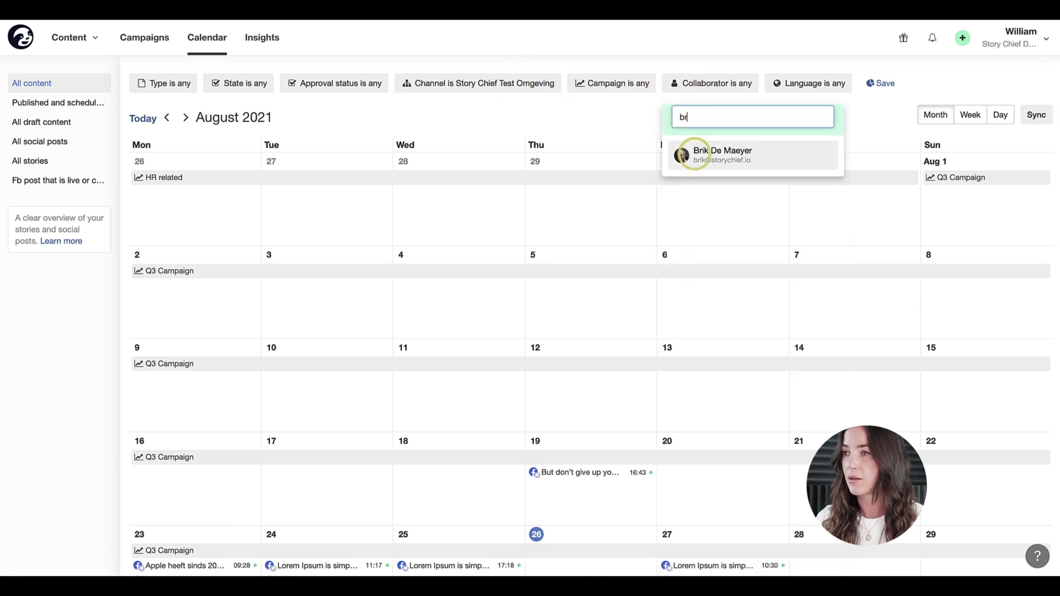
{"action": "left_click", "coordinate": [714, 165]}
{"action": "left_click", "coordinate": [700, 50]}
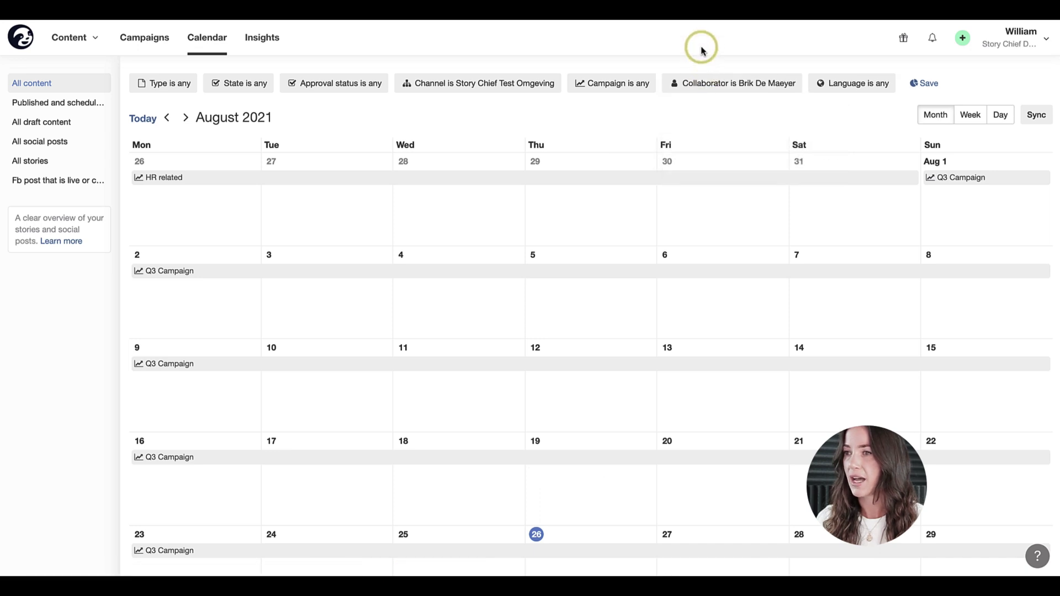
Step: Look through the Campaign and Type filter options without choosing a campaign
{"action": "left_click", "coordinate": [607, 87]}
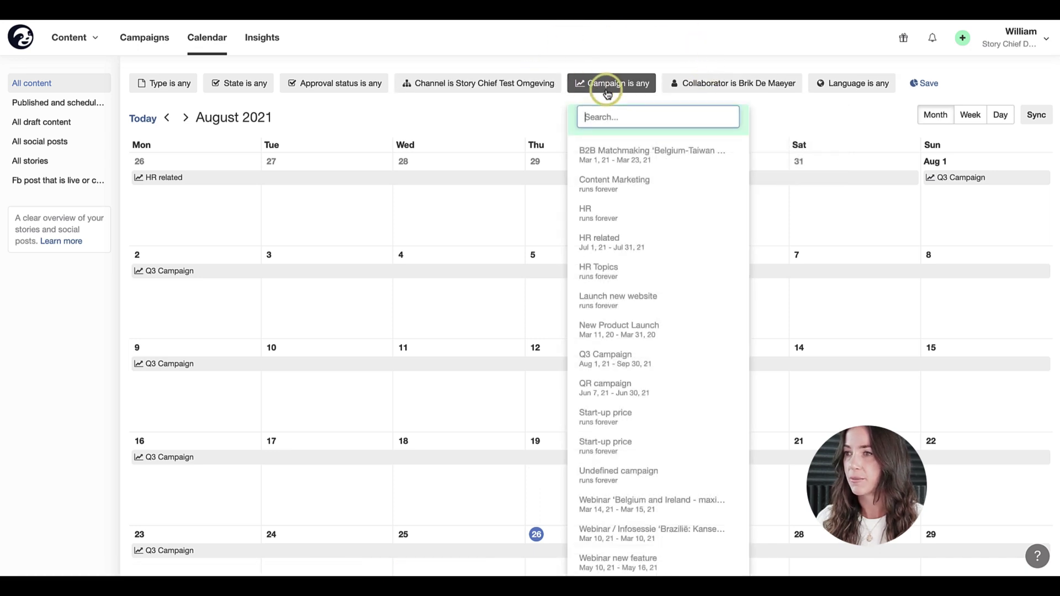
{"action": "left_click", "coordinate": [587, 52]}
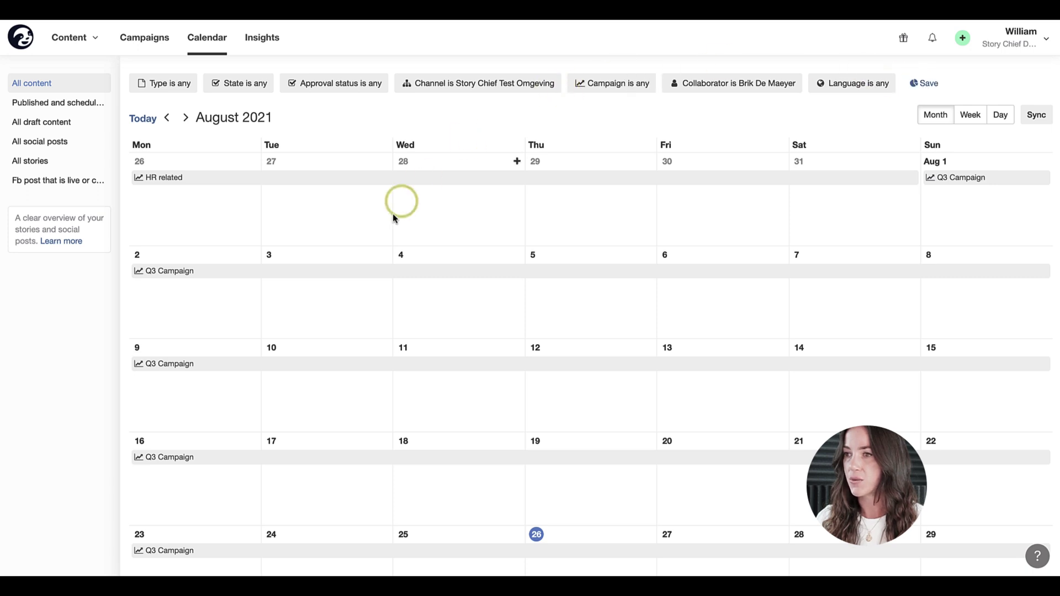
{"action": "scroll", "coordinate": [454, 434], "scroll_direction": "down", "scroll_amount": 1}
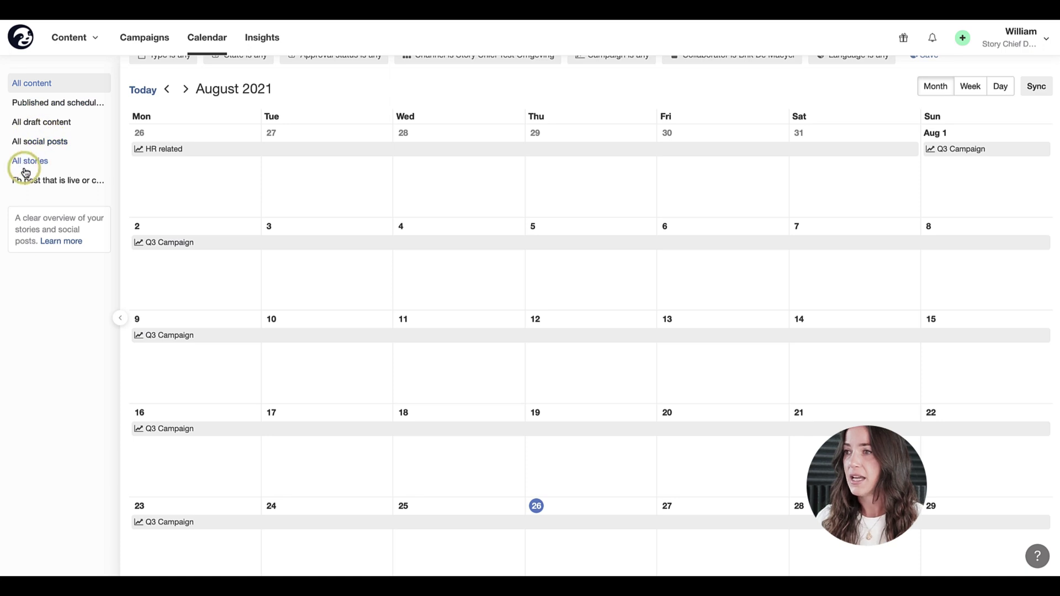
{"action": "scroll", "coordinate": [253, 236], "scroll_direction": "up", "scroll_amount": 1}
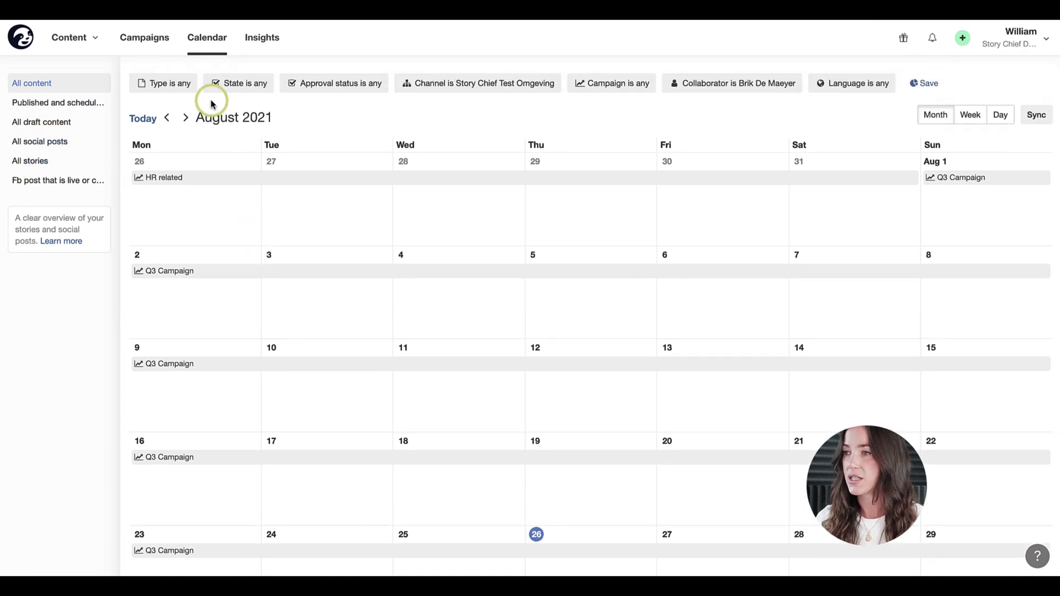
{"action": "left_click", "coordinate": [187, 88]}
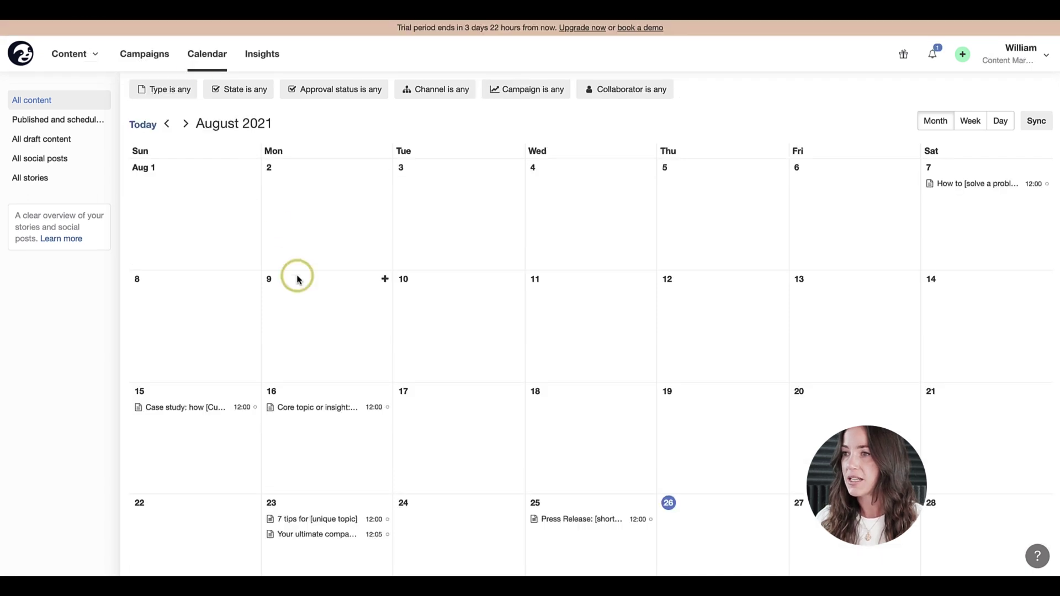
Step: Scroll the August 2021 calendar down to reach the 30 August cell
{"action": "scroll", "coordinate": [297, 278], "scroll_direction": "down", "scroll_amount": 2}
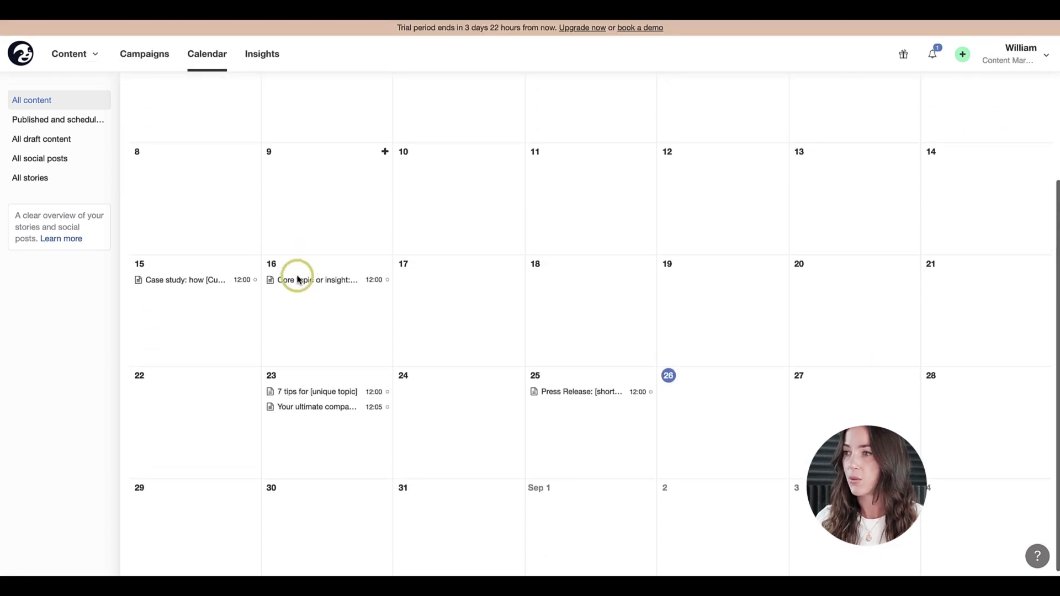
{"action": "scroll", "coordinate": [296, 276], "scroll_direction": "up", "scroll_amount": 3}
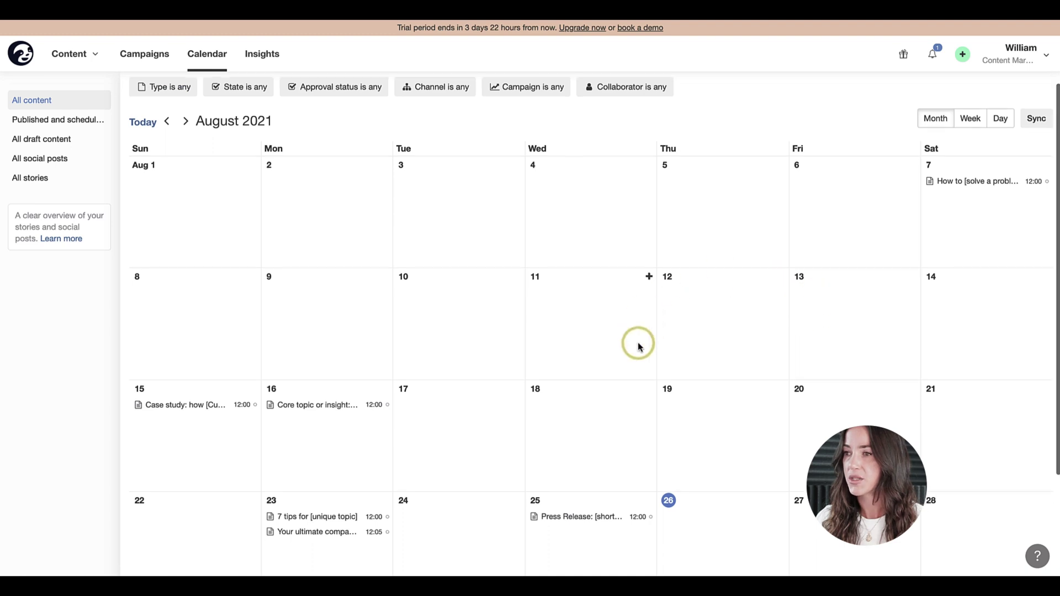
{"action": "scroll", "coordinate": [636, 345], "scroll_direction": "down", "scroll_amount": 3}
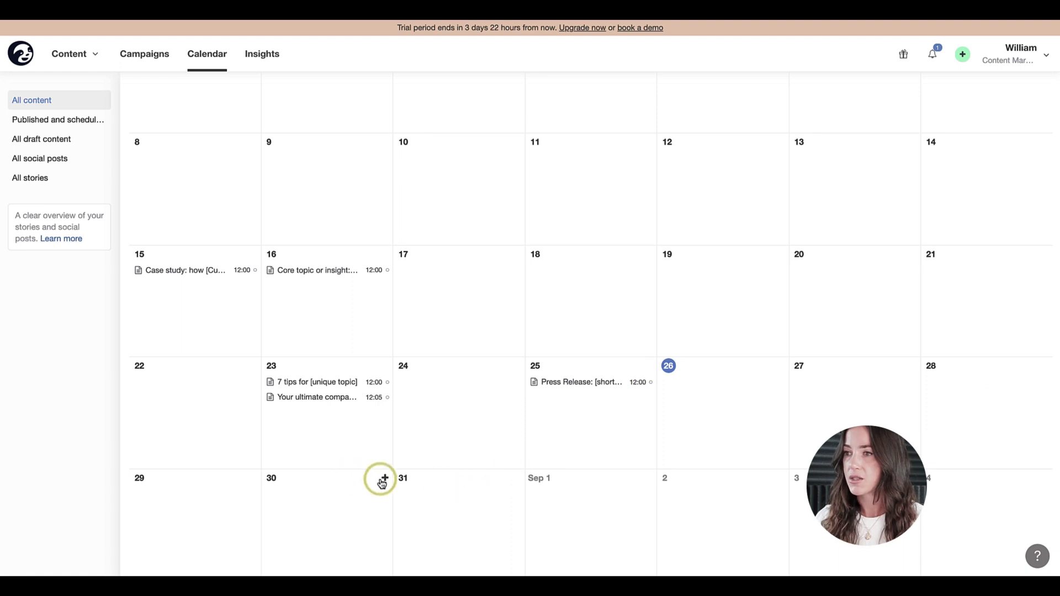
{"action": "scroll", "coordinate": [382, 481], "scroll_direction": "up", "scroll_amount": 3}
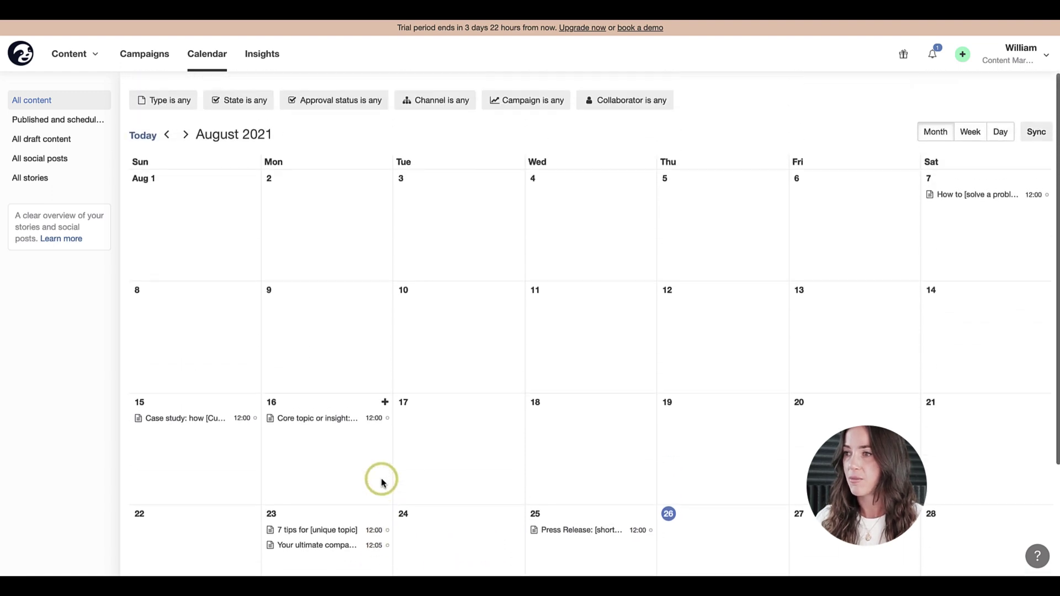
{"action": "scroll", "coordinate": [382, 482], "scroll_direction": "down", "scroll_amount": 3}
Step: Plan a new story on 30 August with a pasted title, due 30/8/21 at 00:00
{"action": "left_click", "coordinate": [385, 479]}
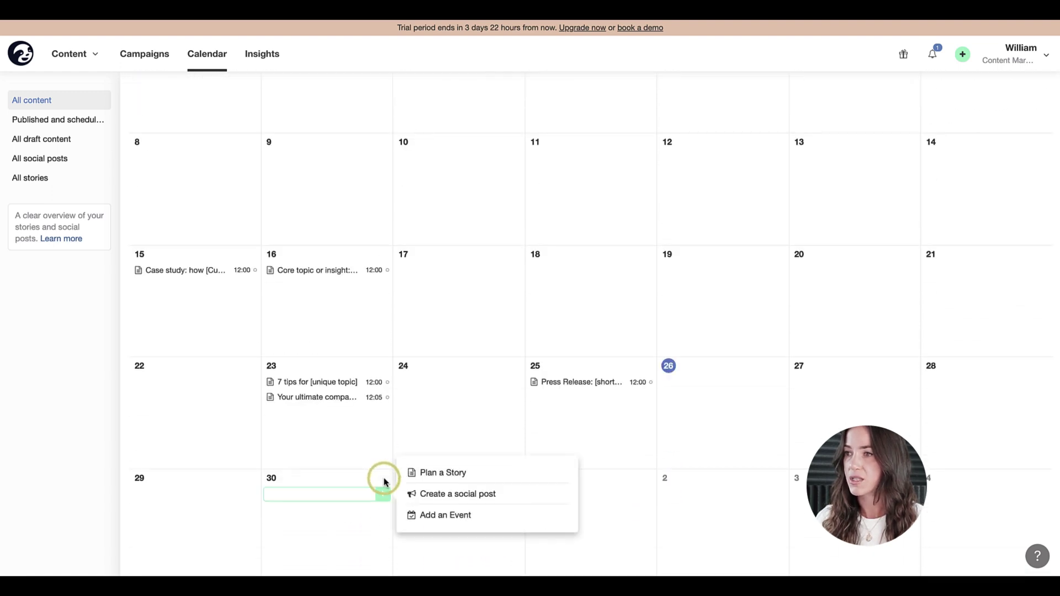
{"action": "left_click", "coordinate": [433, 473]}
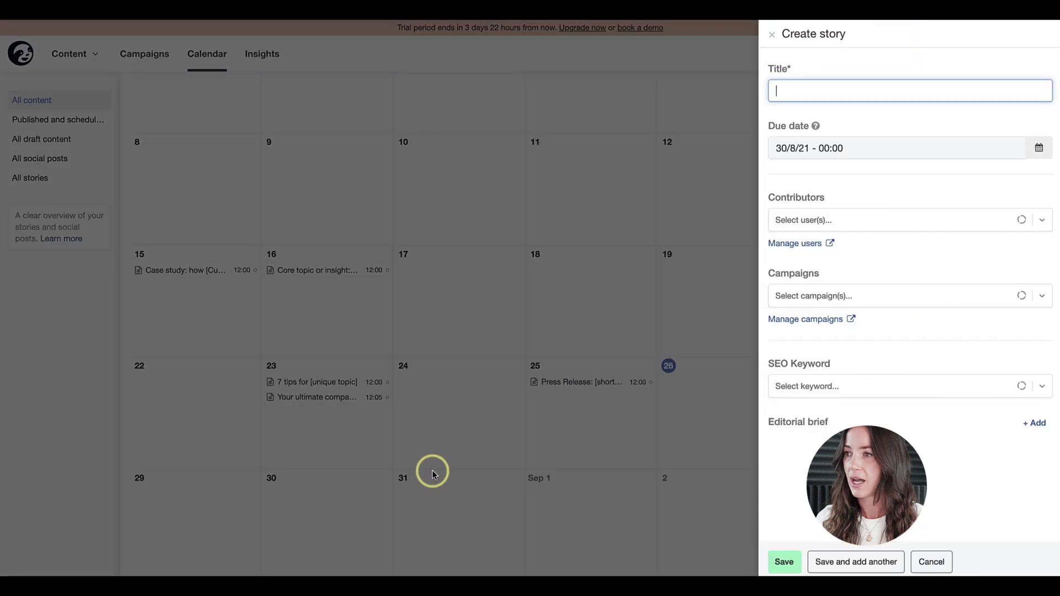
{"action": "type", "text": "Convert More Blog Readers into Loyal Leads Through Popups"}
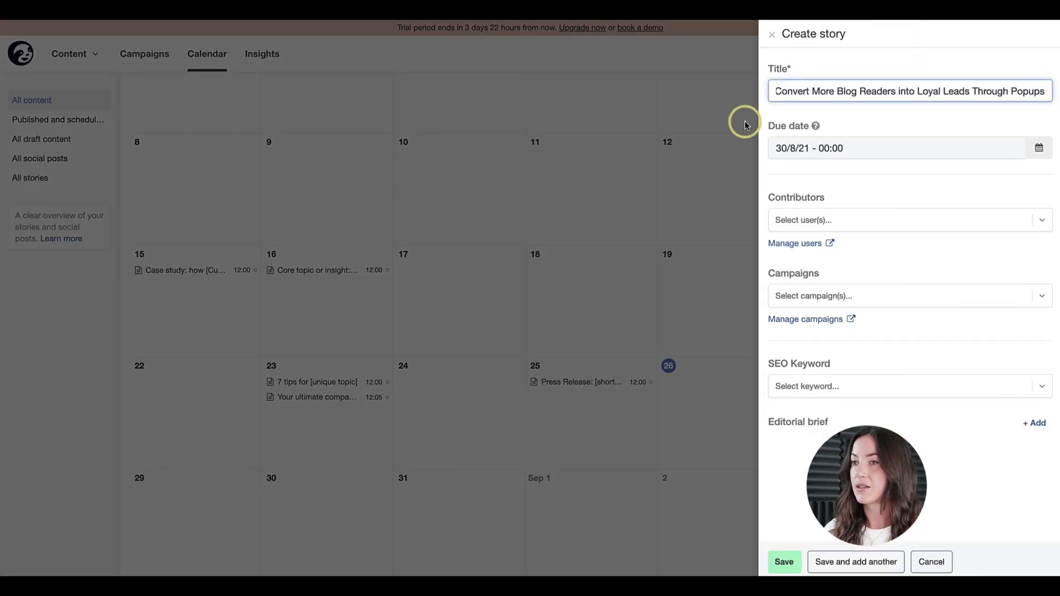
{"action": "left_click", "coordinate": [821, 146]}
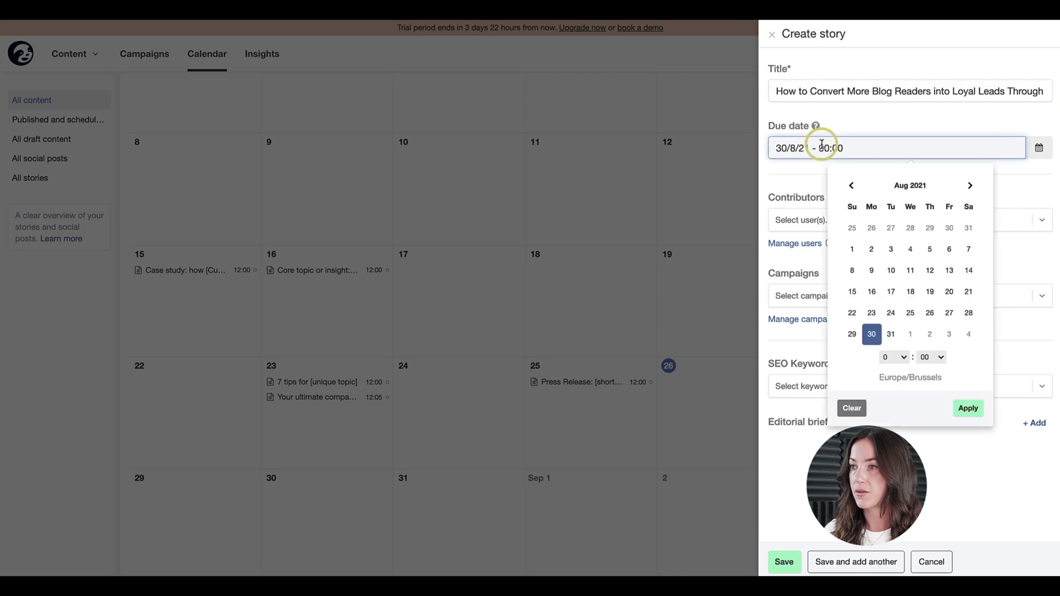
{"action": "left_click", "coordinate": [894, 358]}
{"action": "left_click", "coordinate": [894, 359]}
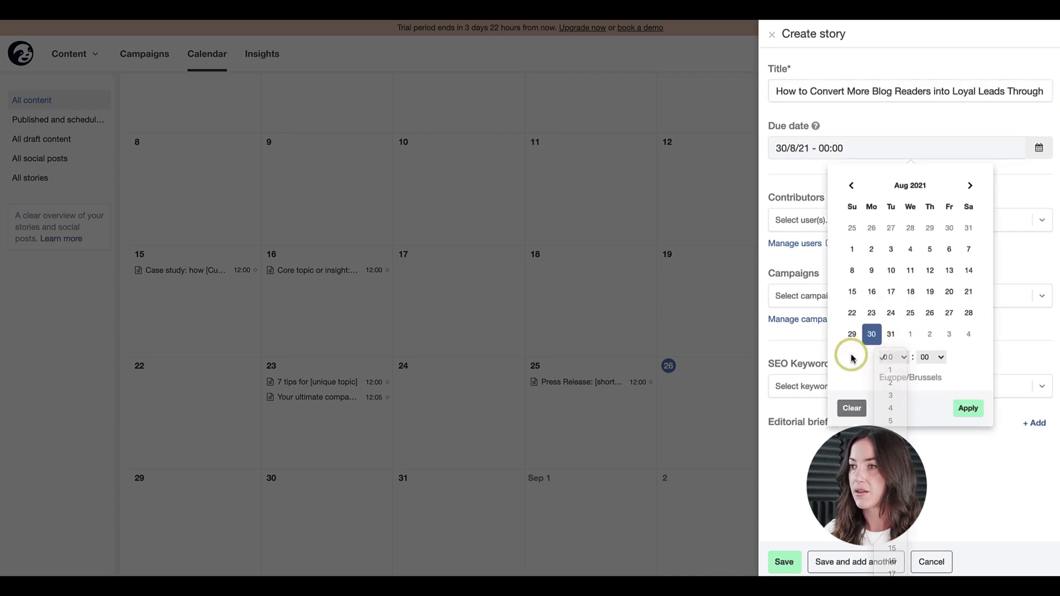
{"action": "left_click", "coordinate": [788, 186]}
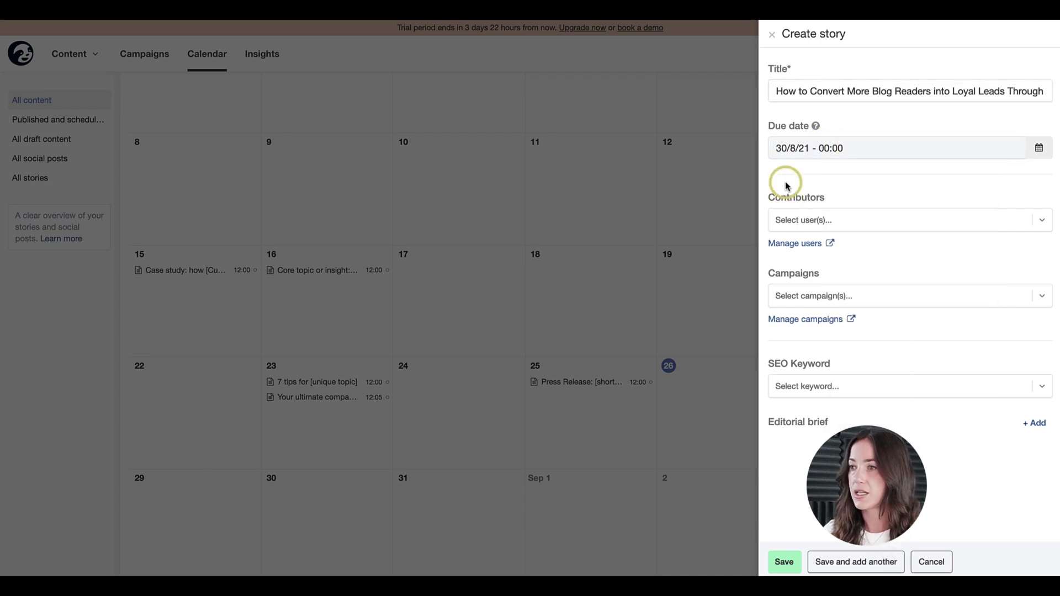
Step: Assign the writer as contributor and add the story to the Thought Leadership Campaign
{"action": "left_click", "coordinate": [826, 221]}
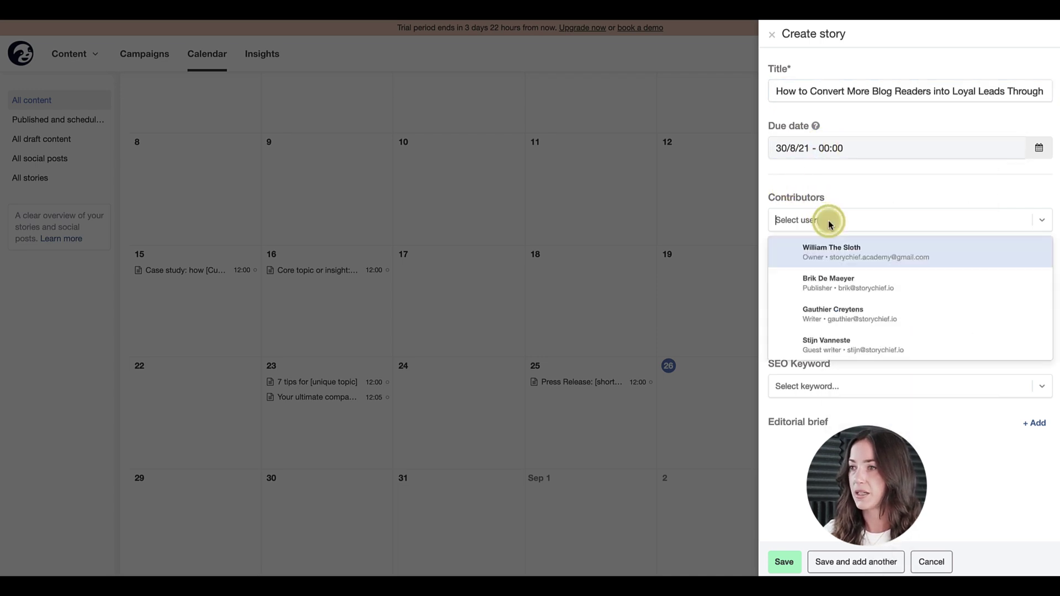
{"action": "left_click", "coordinate": [847, 318]}
{"action": "left_click", "coordinate": [821, 173]}
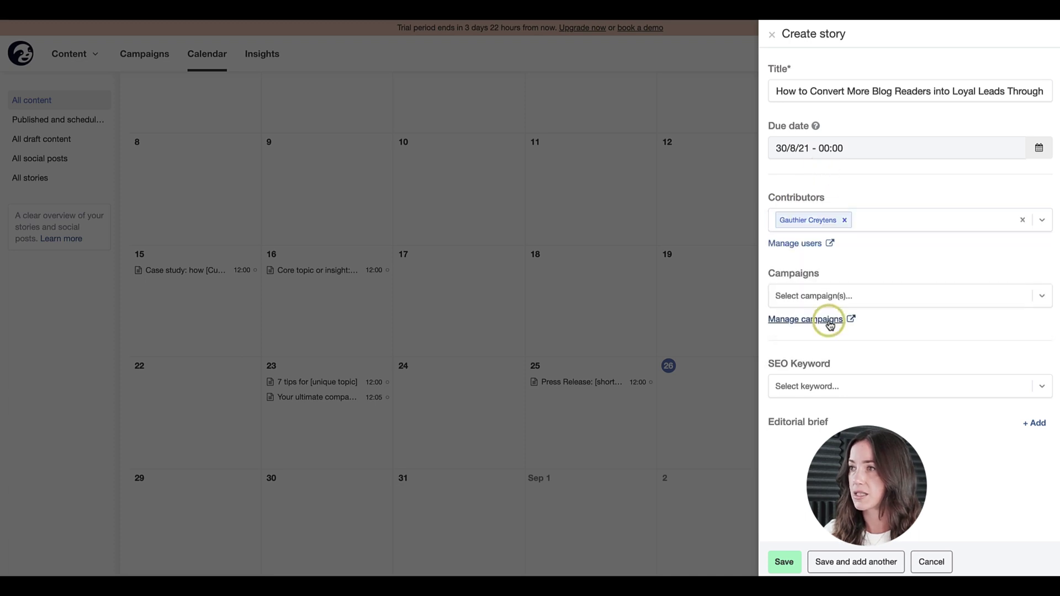
{"action": "left_click", "coordinate": [819, 296]}
{"action": "left_click", "coordinate": [809, 321]}
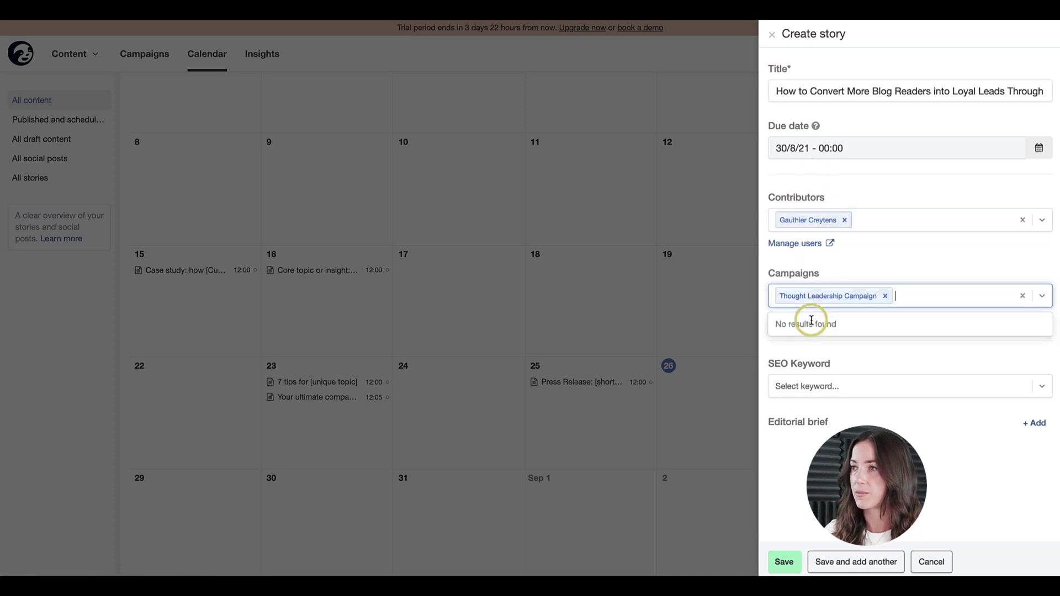
{"action": "left_click", "coordinate": [844, 272]}
Step: Create 'Popups' as the story's SEO keyword and start an editorial brief
{"action": "left_click", "coordinate": [817, 388]}
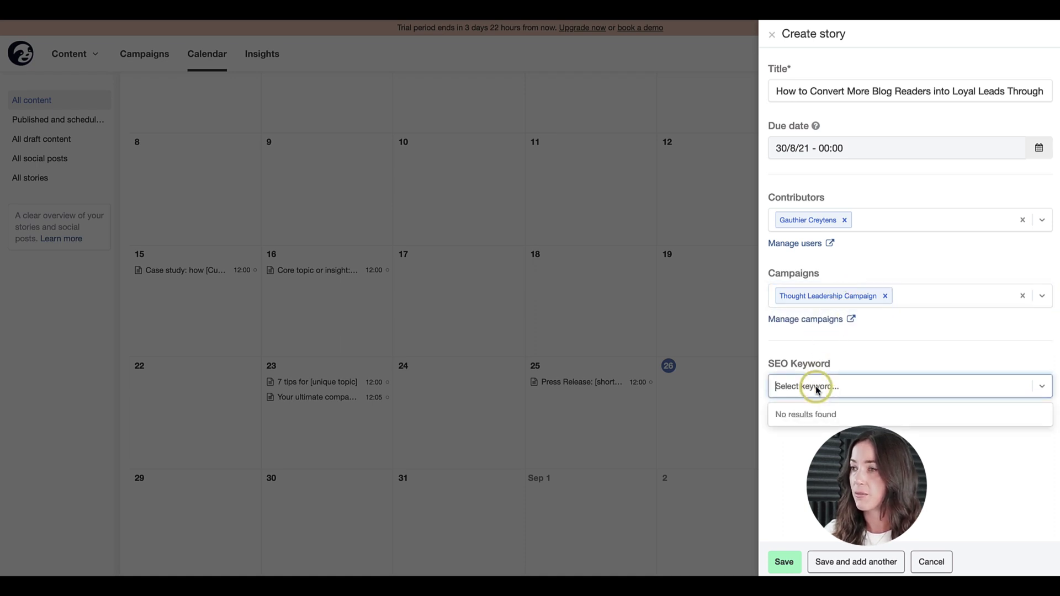
{"action": "left_click_drag", "start_coordinate": [868, 90], "coordinate": [1057, 91]}
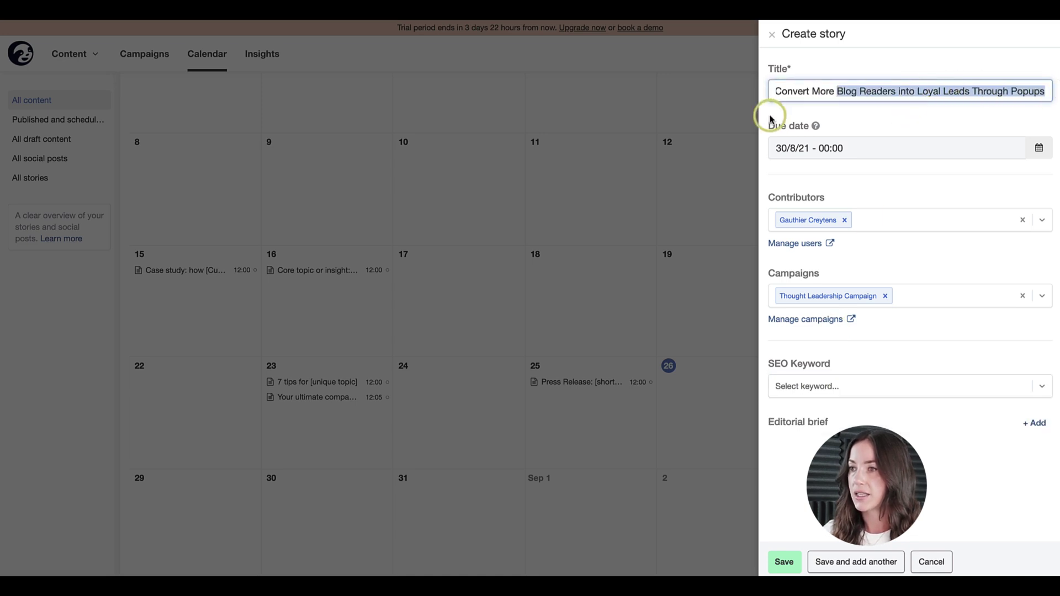
{"action": "left_click", "coordinate": [836, 395]}
{"action": "type", "text": "Popups"}
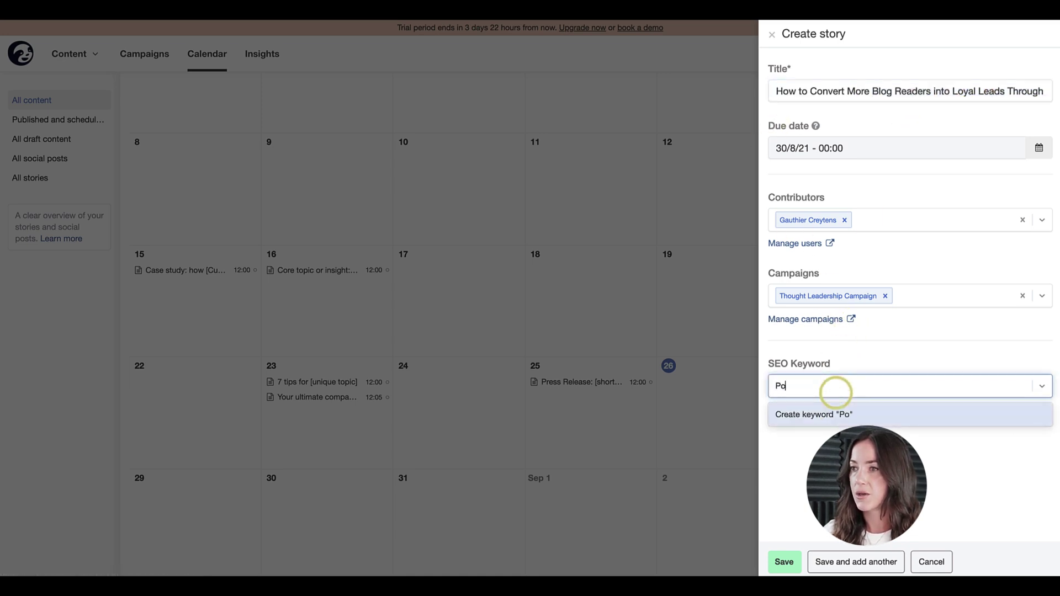
{"action": "left_click", "coordinate": [827, 411]}
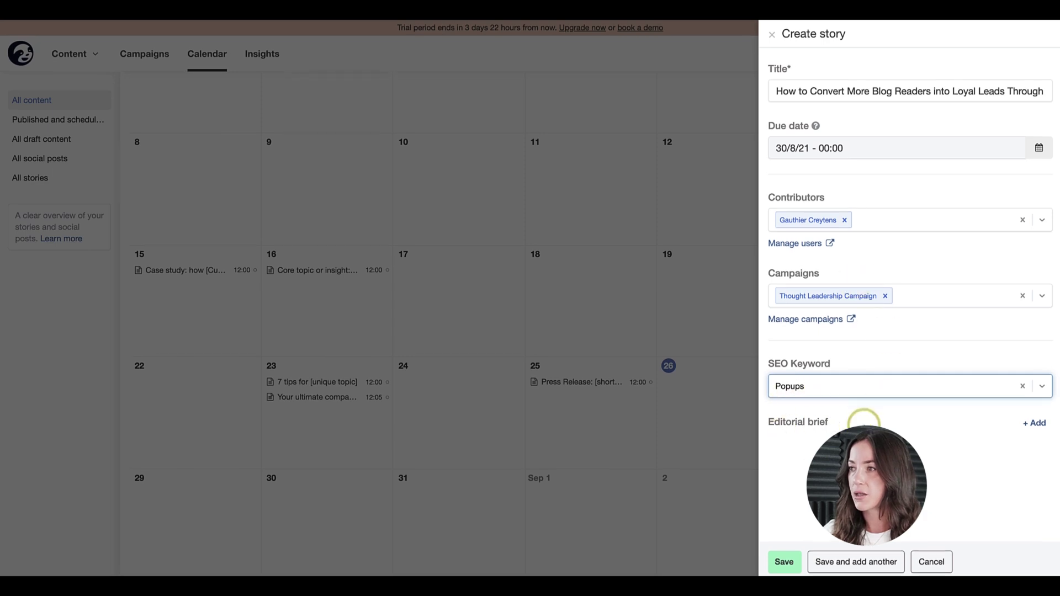
{"action": "left_click", "coordinate": [1028, 424]}
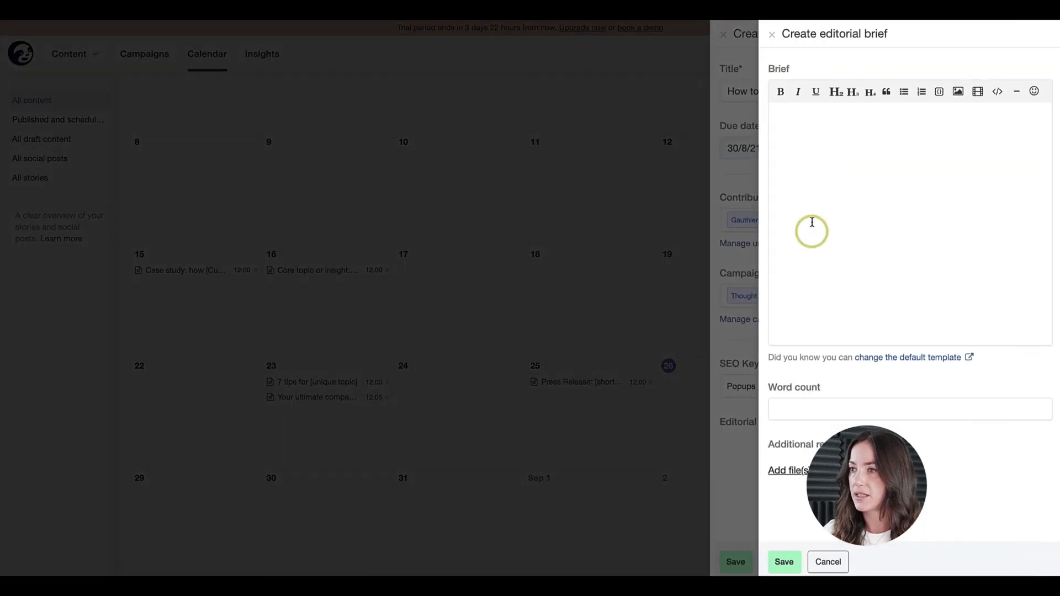
Step: Write the brief on converting blog post leads via popups and exit intents, accepting Grammarly fixes
{"action": "left_click", "coordinate": [813, 165]}
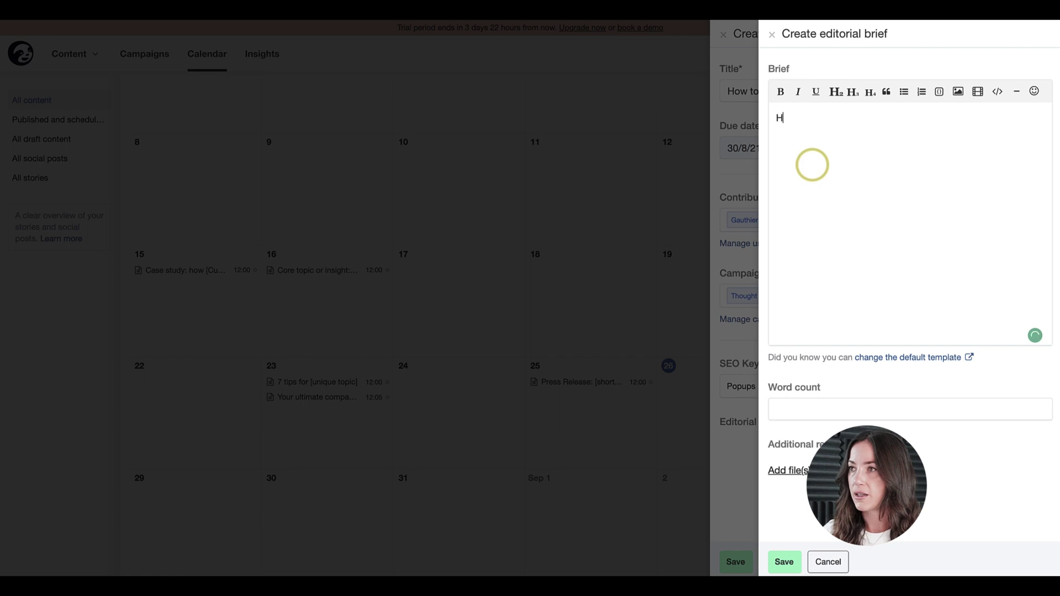
{"action": "type", "text": "Hey, would you "}
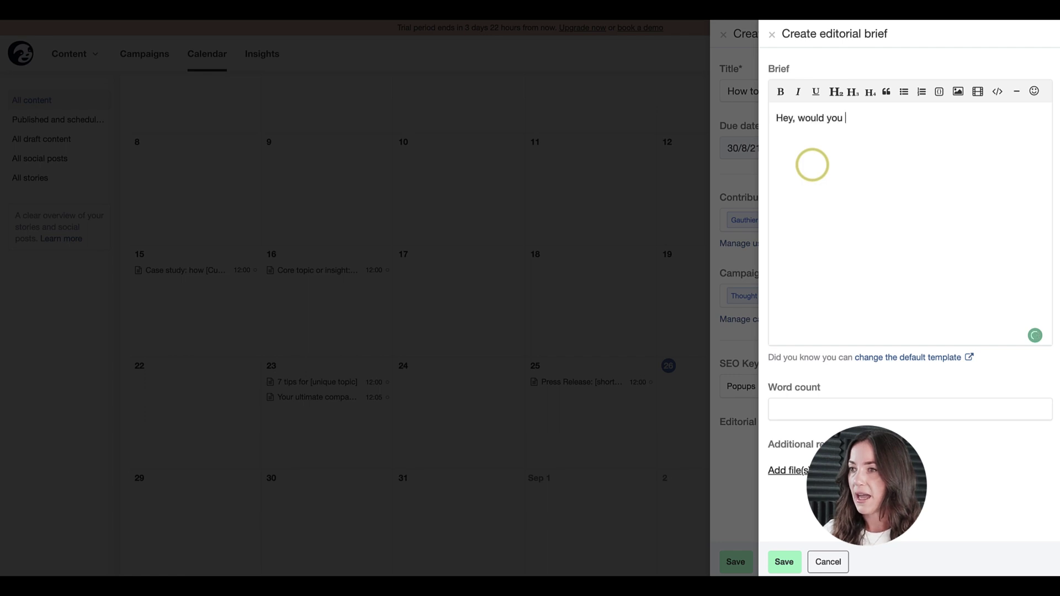
{"action": "type", "text": "like to crea"}
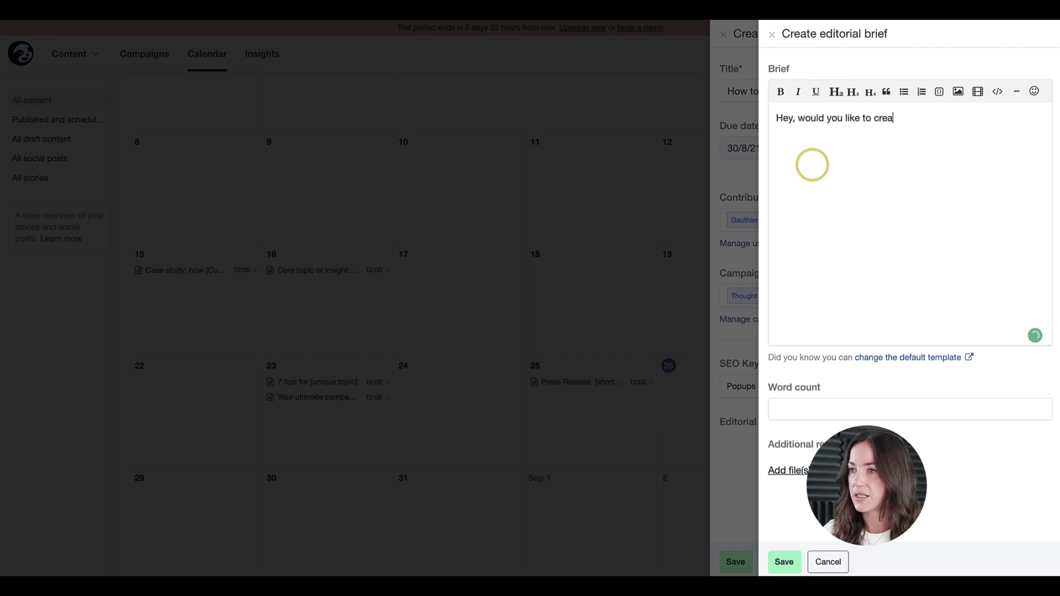
{"action": "type", "text": "te a story abo"}
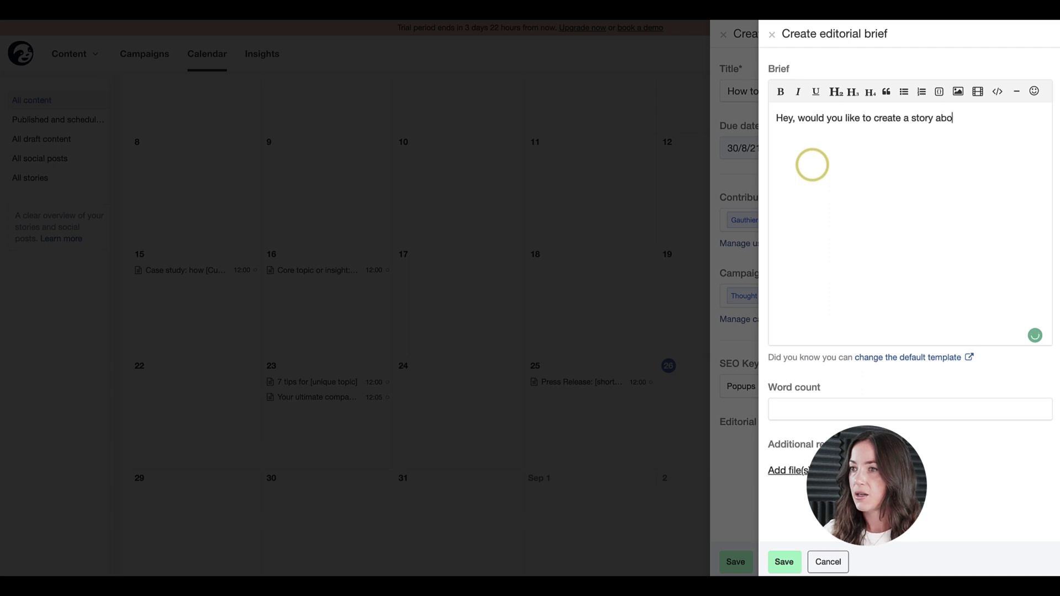
{"action": "type", "text": "ut converting more leads through the blogpost by activating popups and exit intents."}
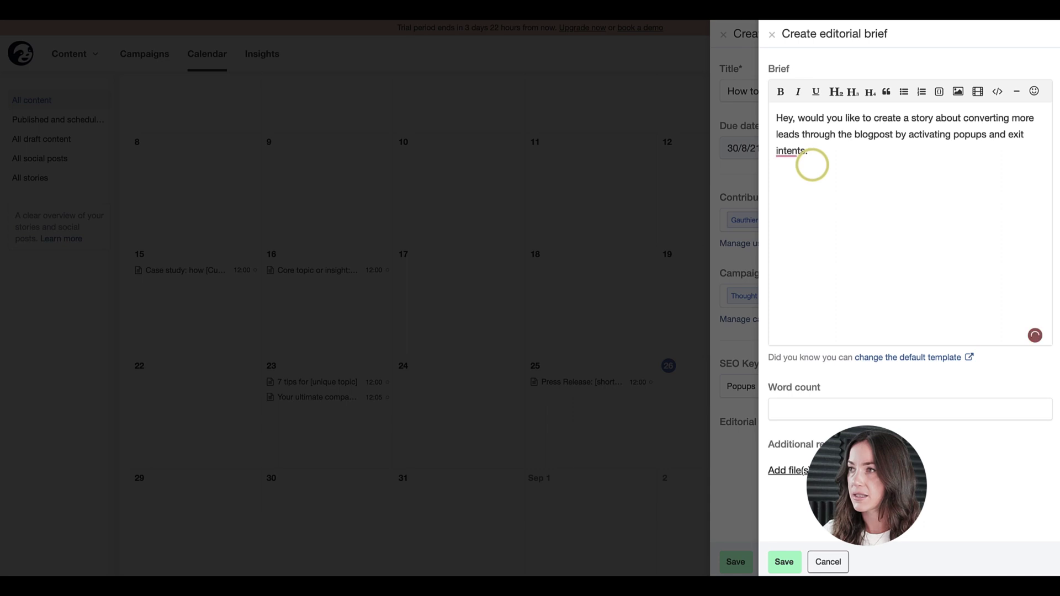
{"action": "mouse_move", "coordinate": [793, 149]}
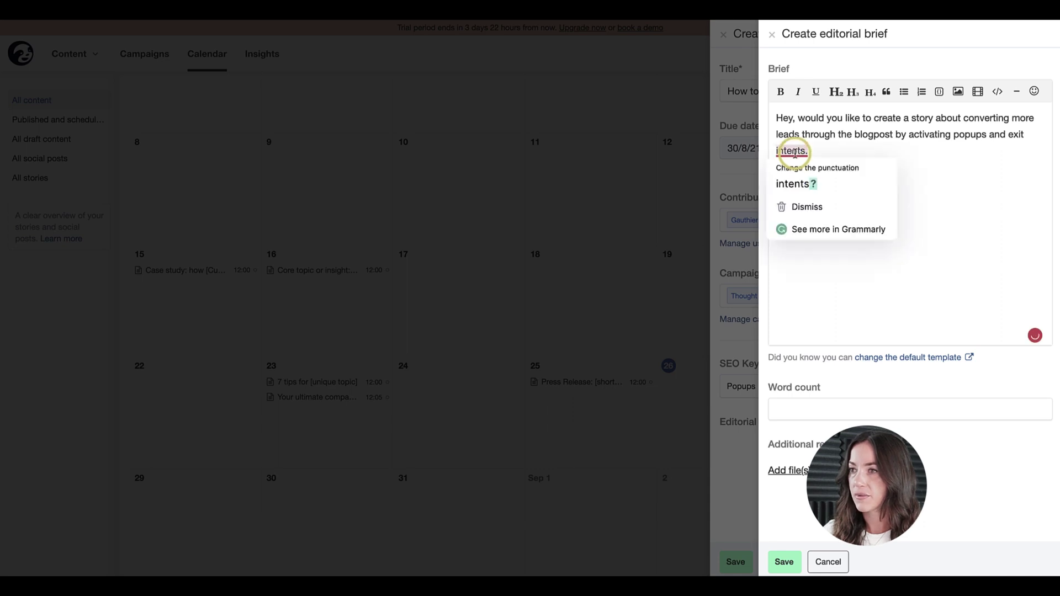
{"action": "left_click", "coordinate": [799, 173]}
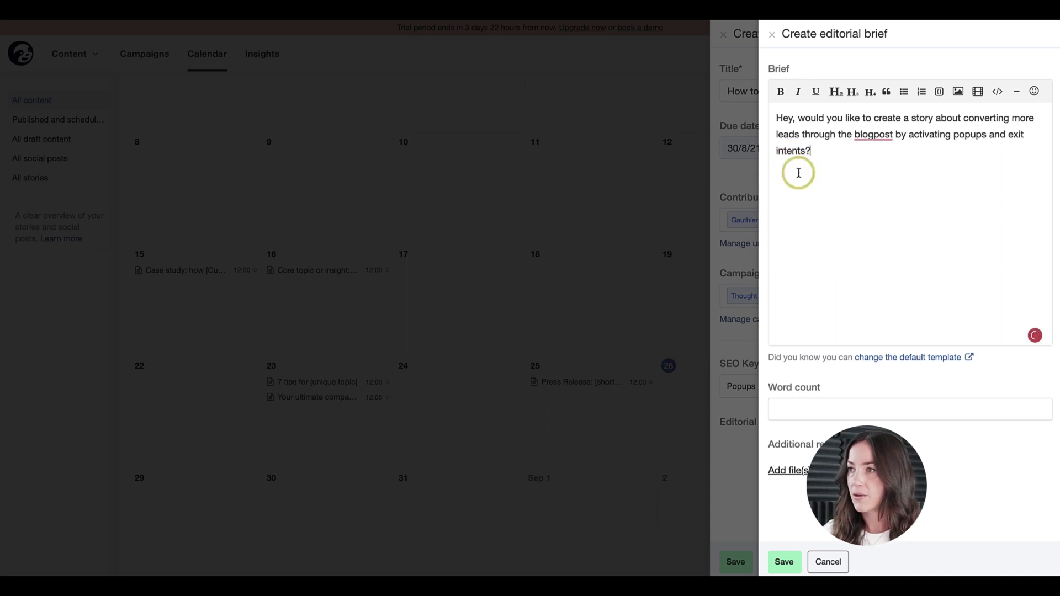
{"action": "mouse_move", "coordinate": [890, 130]}
{"action": "left_click", "coordinate": [879, 166]}
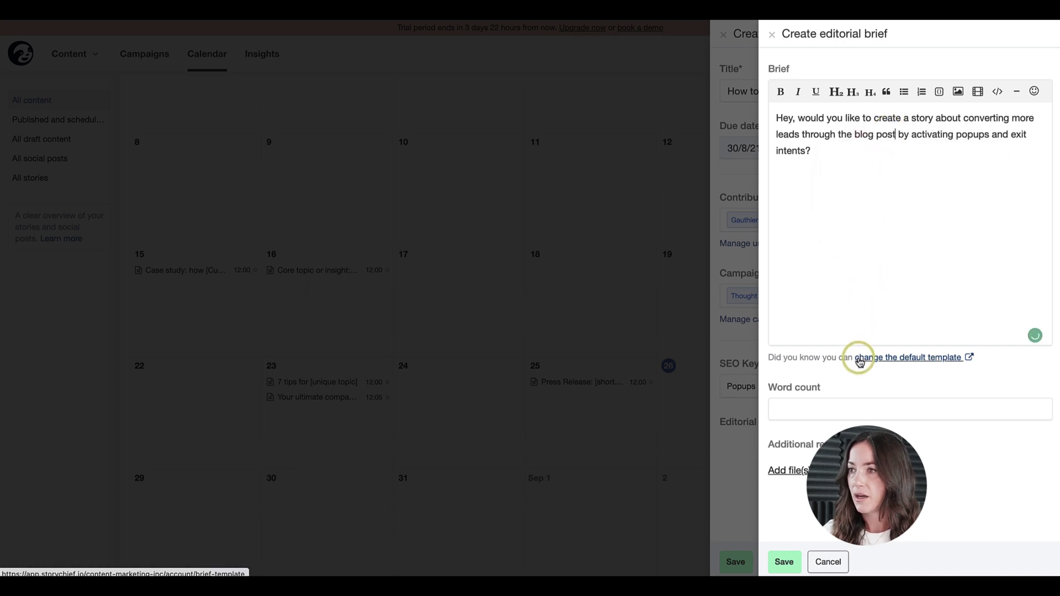
Step: Set the brief's word count to 2500
{"action": "left_click", "coordinate": [808, 407]}
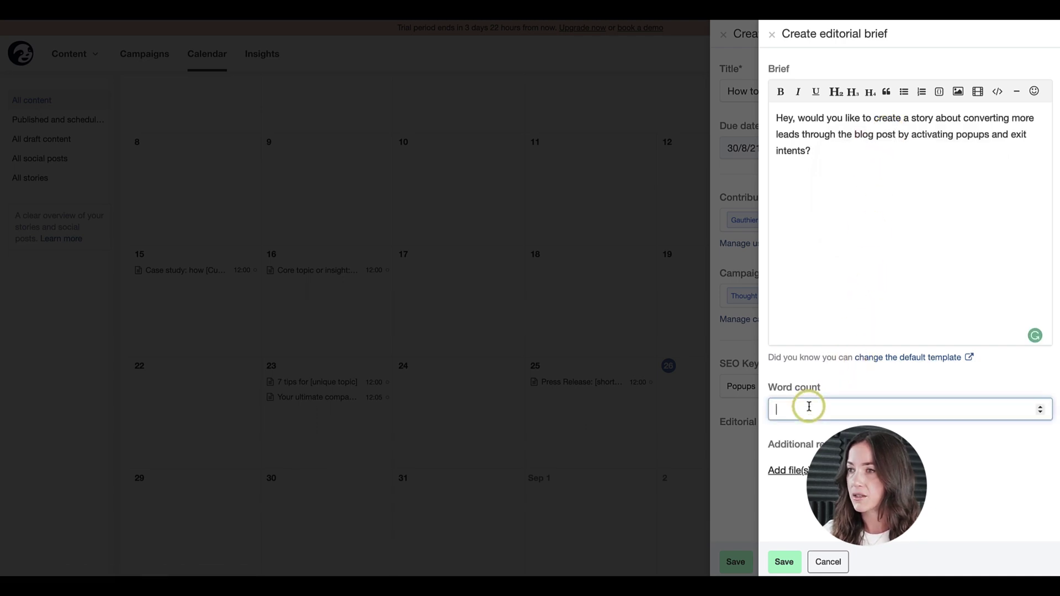
{"action": "type", "text": "2500"}
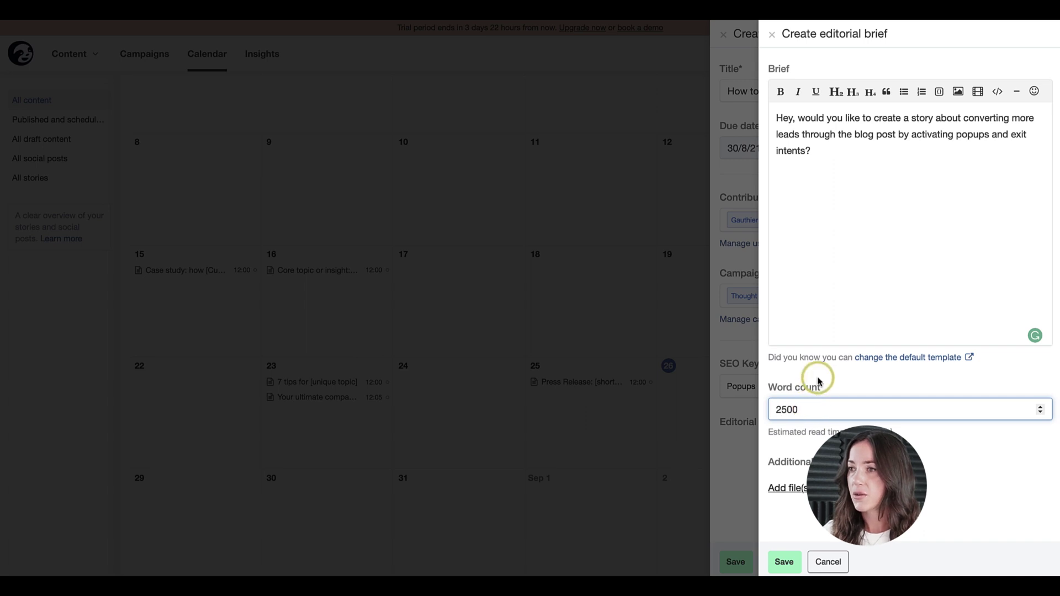
{"action": "left_click", "coordinate": [819, 380]}
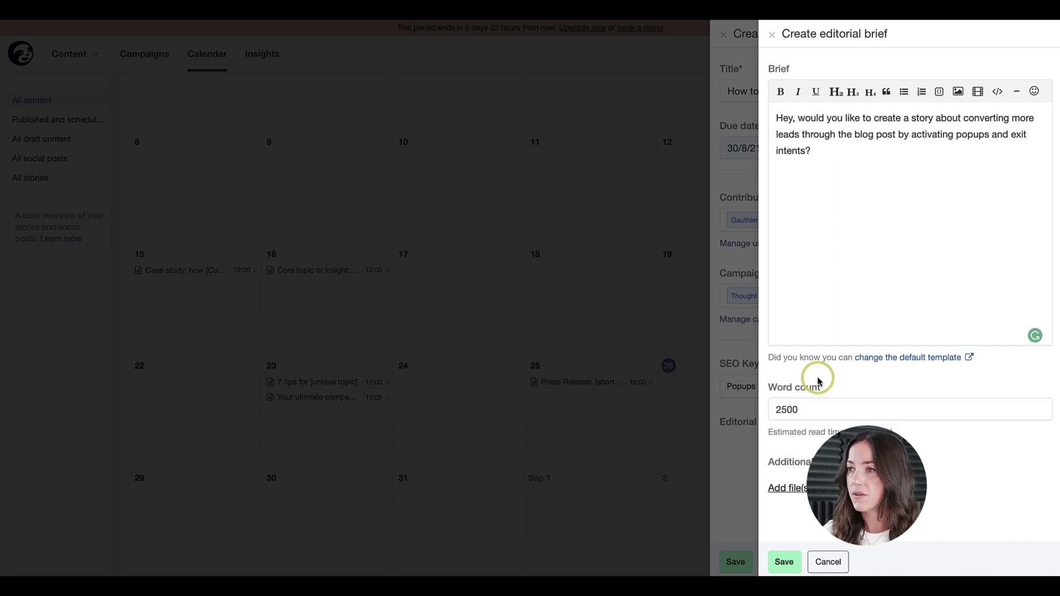
Step: Try and discard a file attachment and a video embed, then save the brief
{"action": "left_click", "coordinate": [799, 495]}
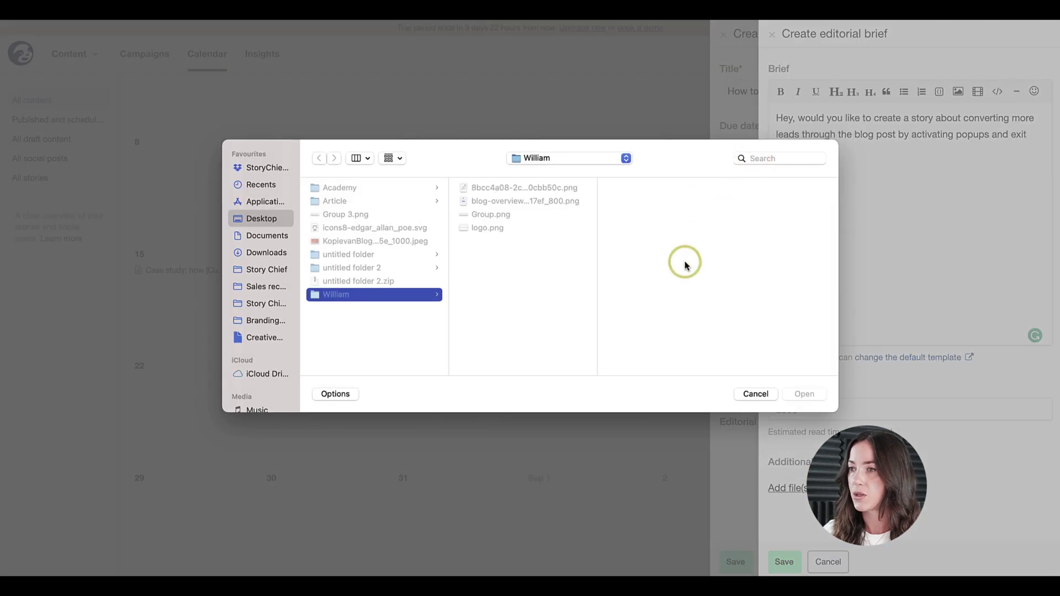
{"action": "left_click", "coordinate": [753, 395]}
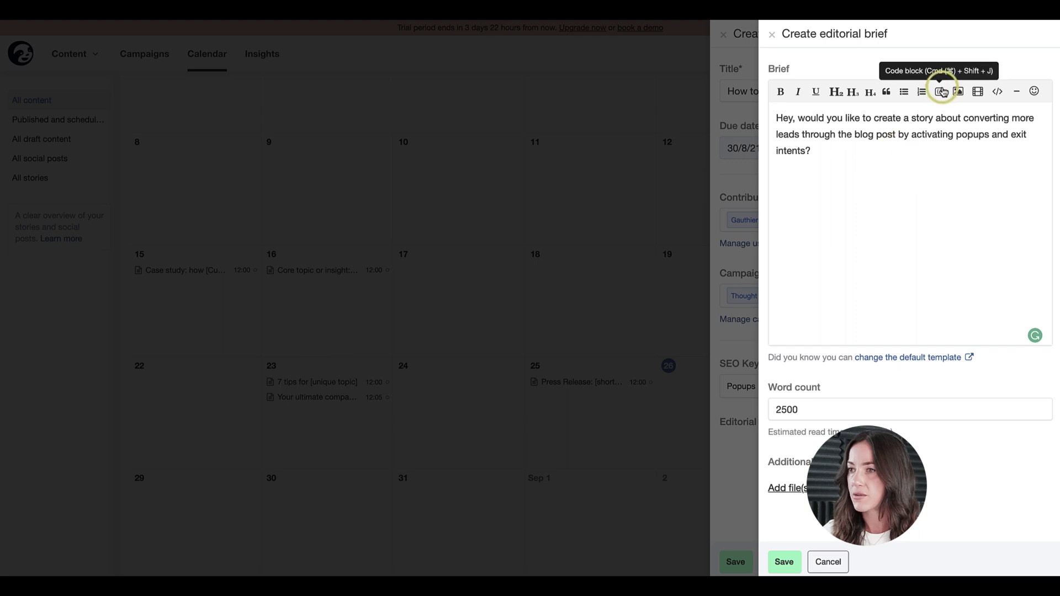
{"action": "left_click", "coordinate": [977, 91]}
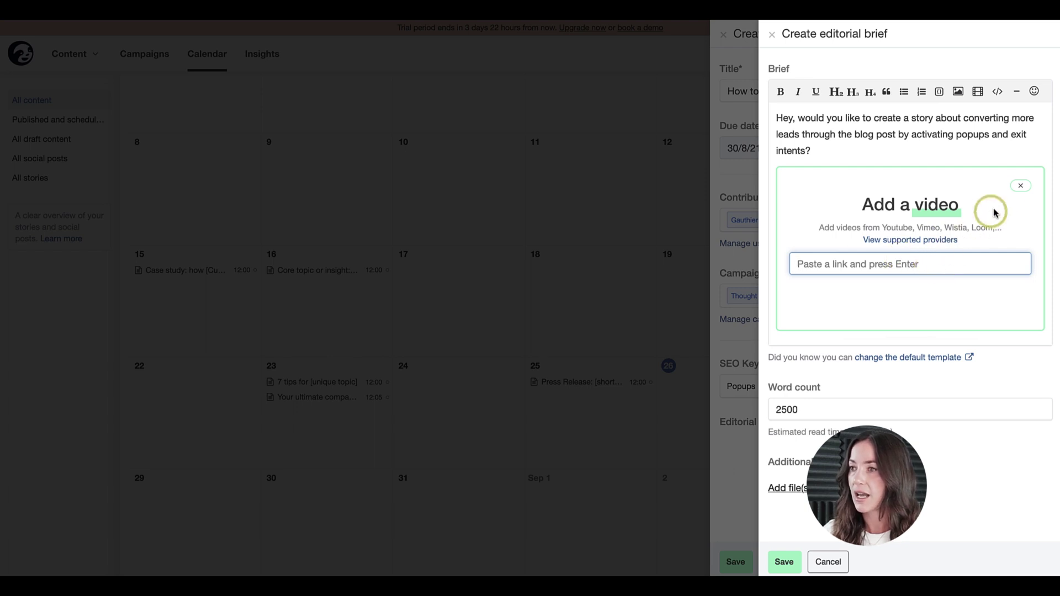
{"action": "left_click", "coordinate": [1019, 189]}
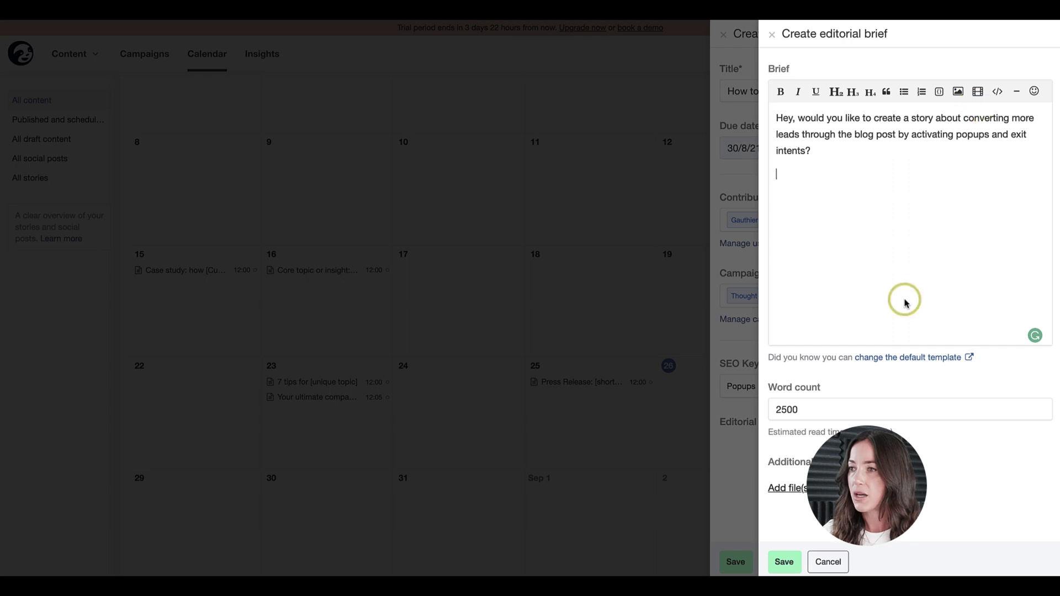
{"action": "left_click", "coordinate": [784, 563]}
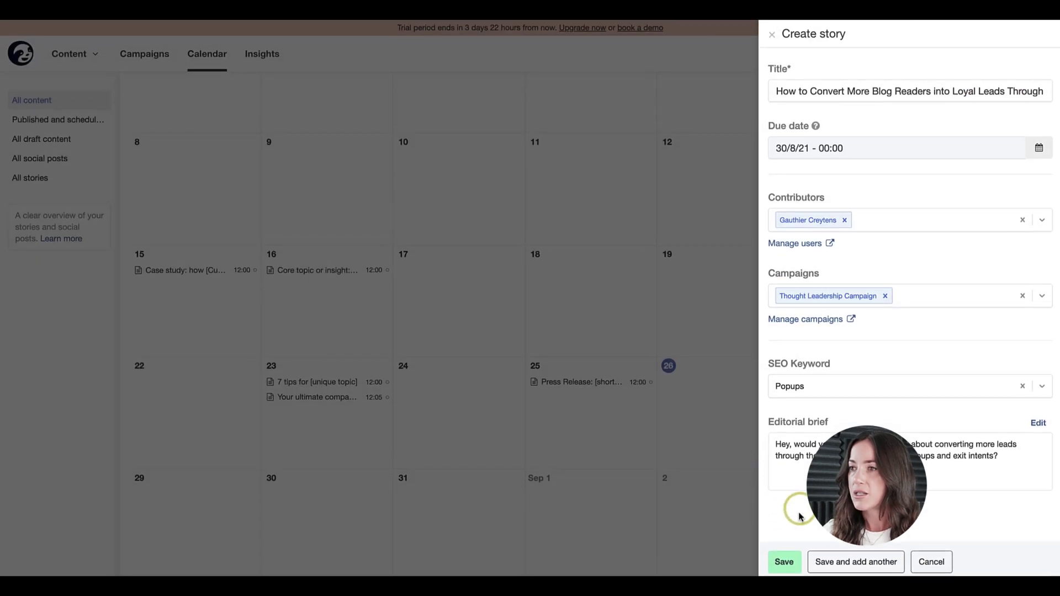
Step: Save the story and check its 30 August 00:00 entry in the calendar
{"action": "left_click", "coordinate": [785, 563]}
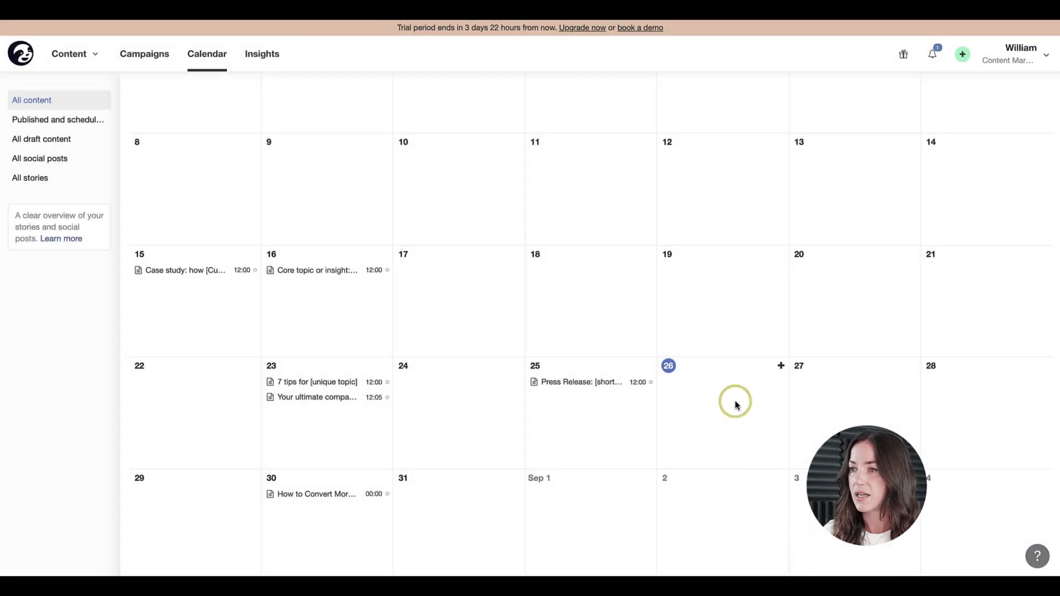
{"action": "left_click", "coordinate": [330, 493]}
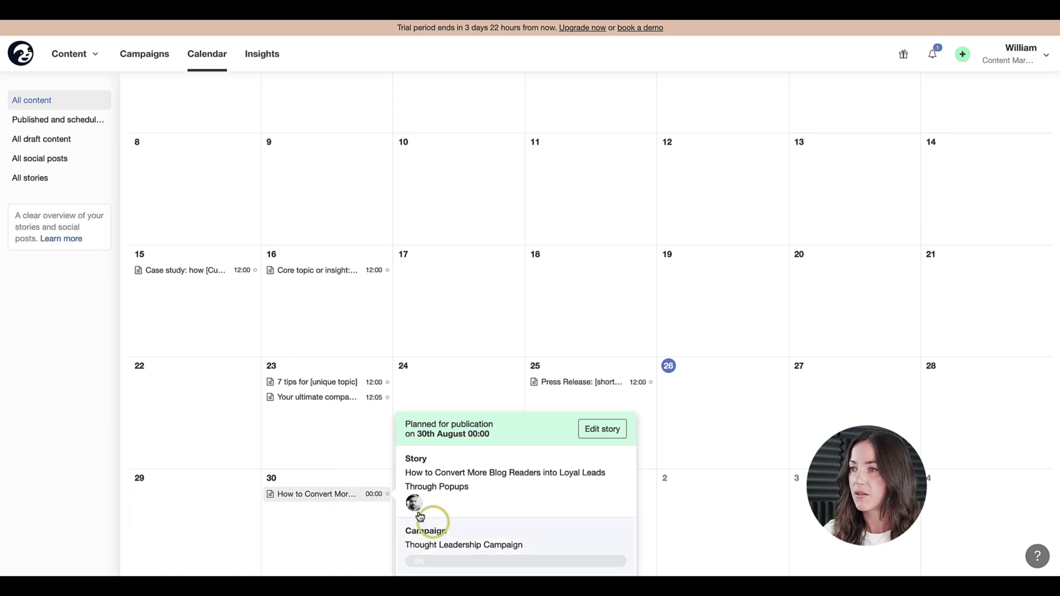
{"action": "mouse_move", "coordinate": [412, 511]}
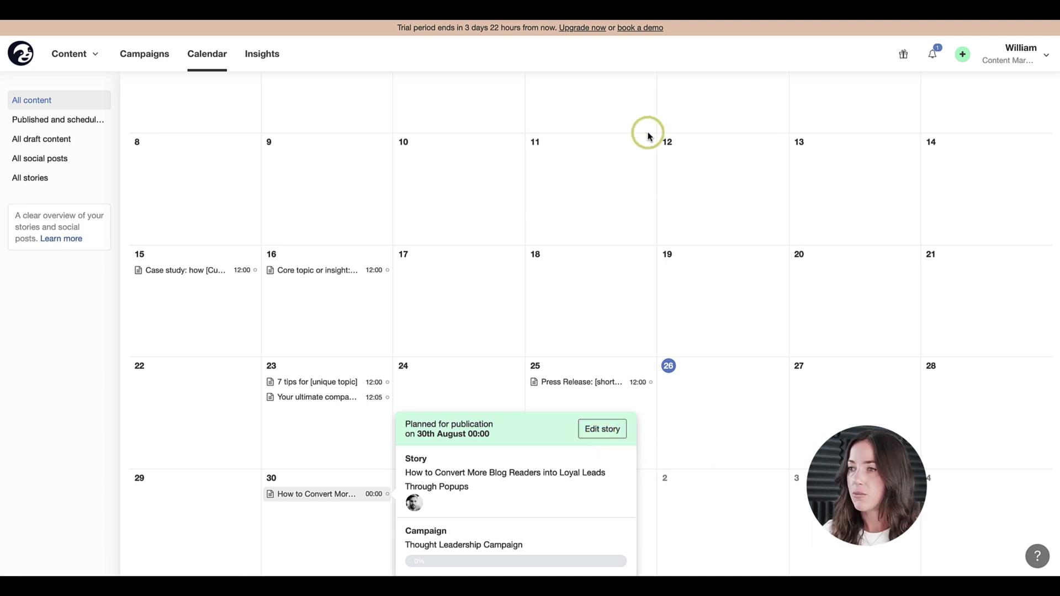
{"action": "left_click", "coordinate": [622, 61]}
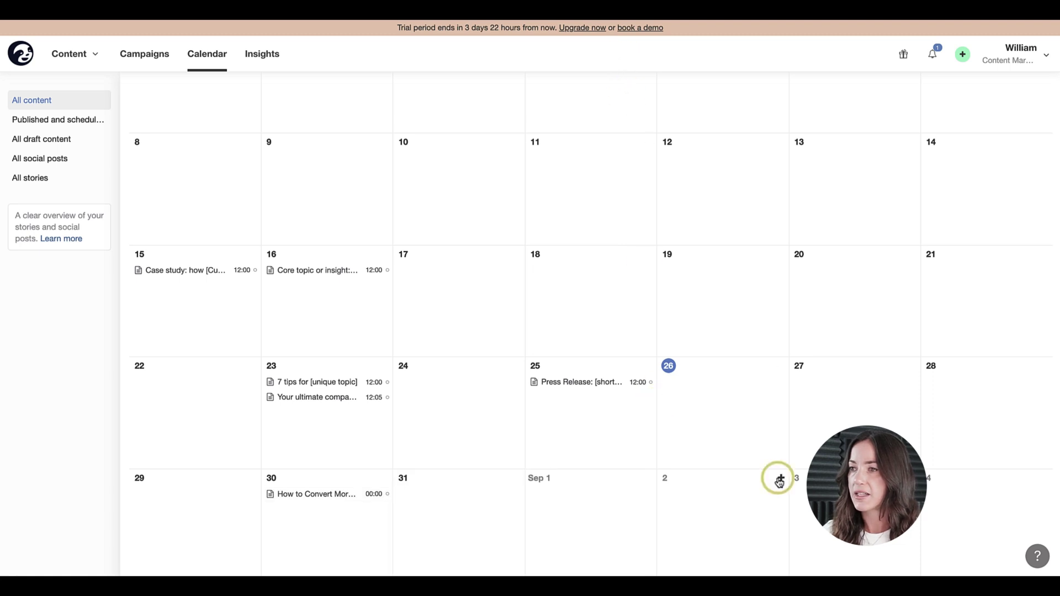